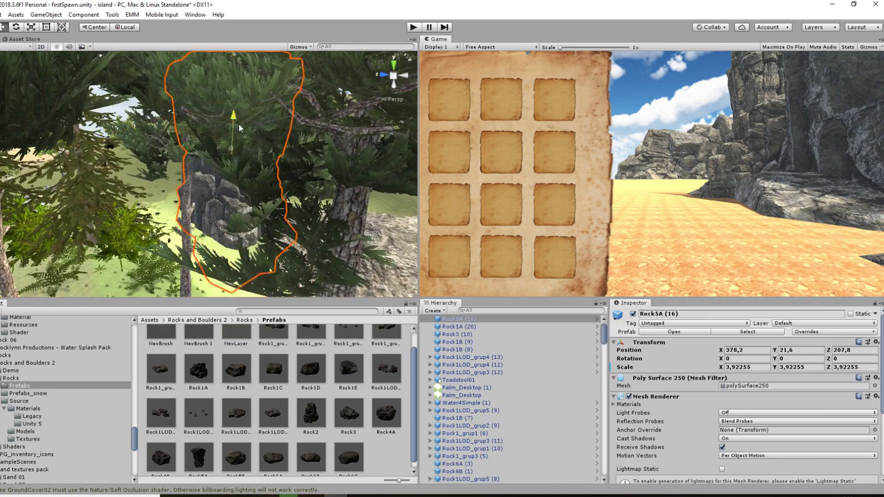
Step: Select the rock among the trees in the Scene view
{"action": "left_click", "coordinate": [237, 122]}
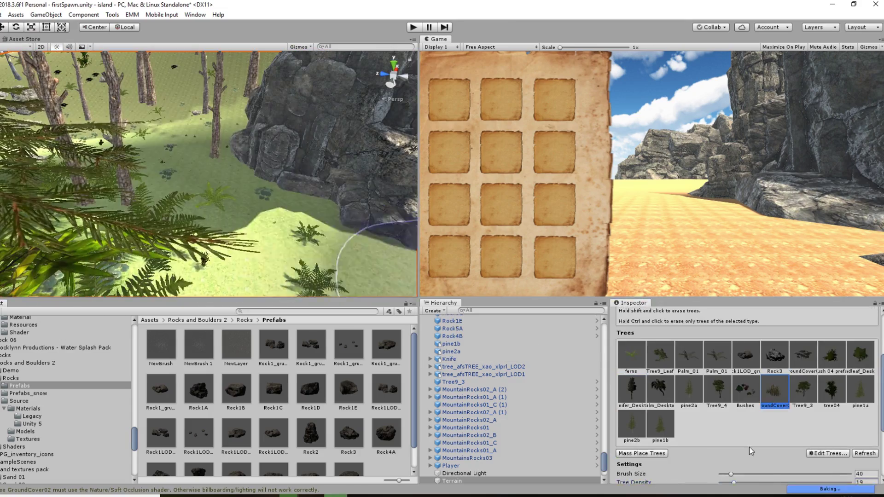
Step: Enter Play mode and switch to Paint Trees with tree density raised to 40
{"action": "key", "text": "ctrl+p"}
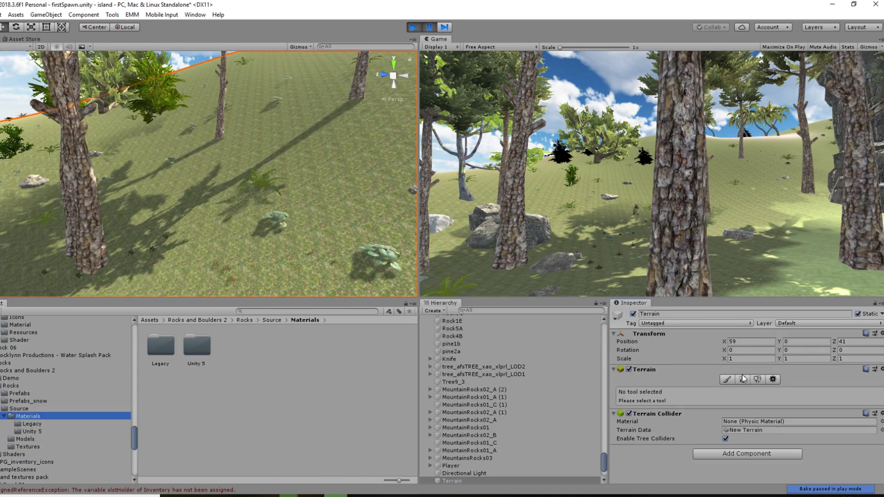
{"action": "left_click", "coordinate": [742, 379]}
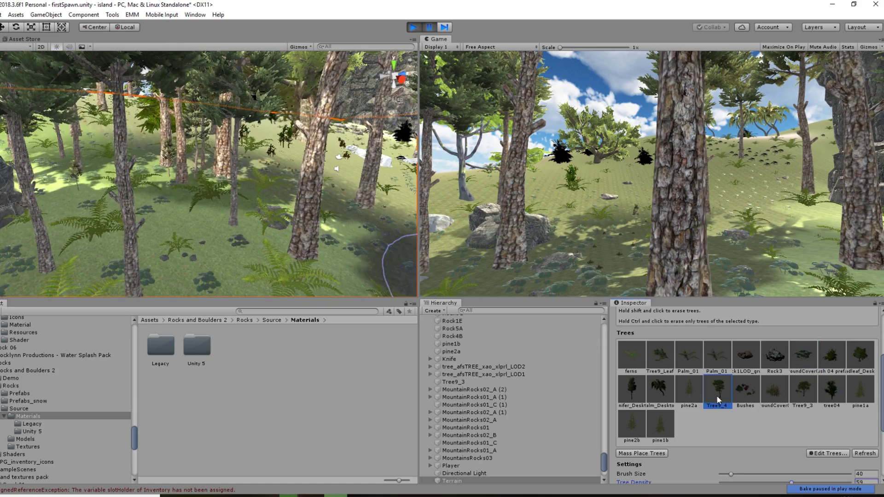
{"action": "left_click", "coordinate": [765, 455]}
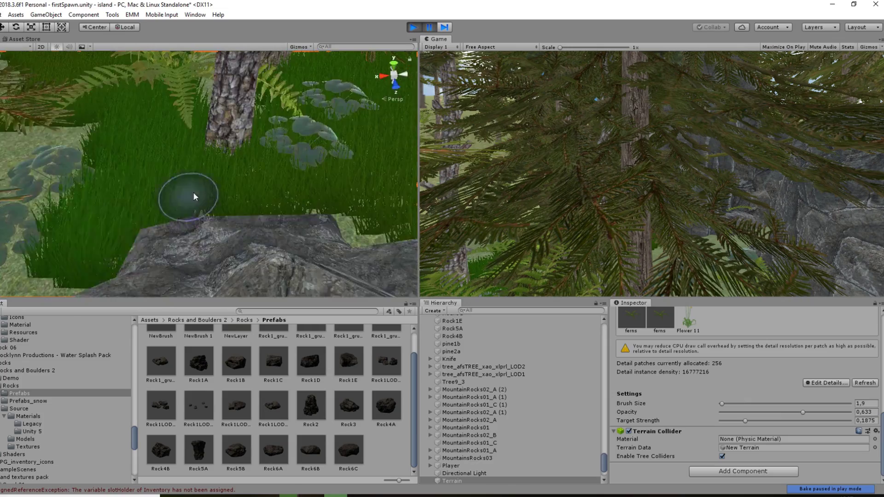
Step: Fly down to the forest floor and set the grass detail brush to size 6,3 with higher opacity
{"action": "mouse_move", "coordinate": [226, 191]}
{"action": "right_mouse_down"}
{"action": "mouse_move", "coordinate": [169, 111]}
{"action": "mouse_move", "coordinate": [208, 125]}
{"action": "right_mouse_up"}
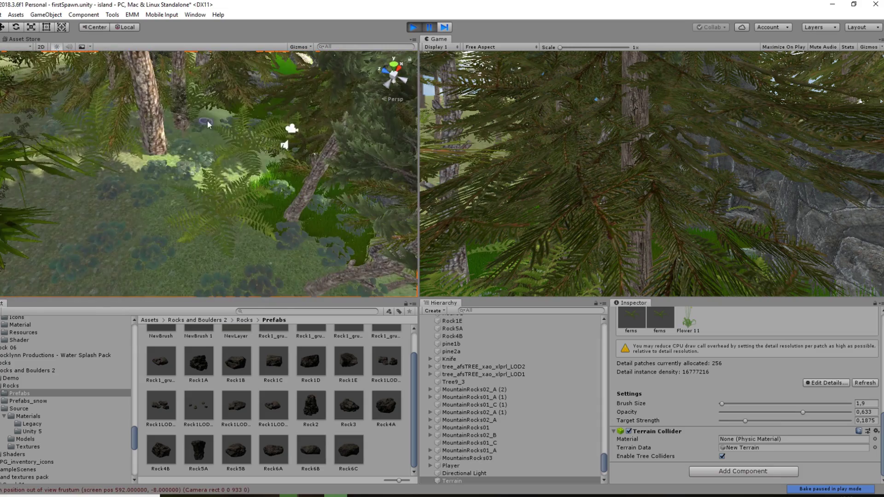
{"action": "right_click_drag", "start_coordinate": [328, 252], "coordinate": [260, 161]}
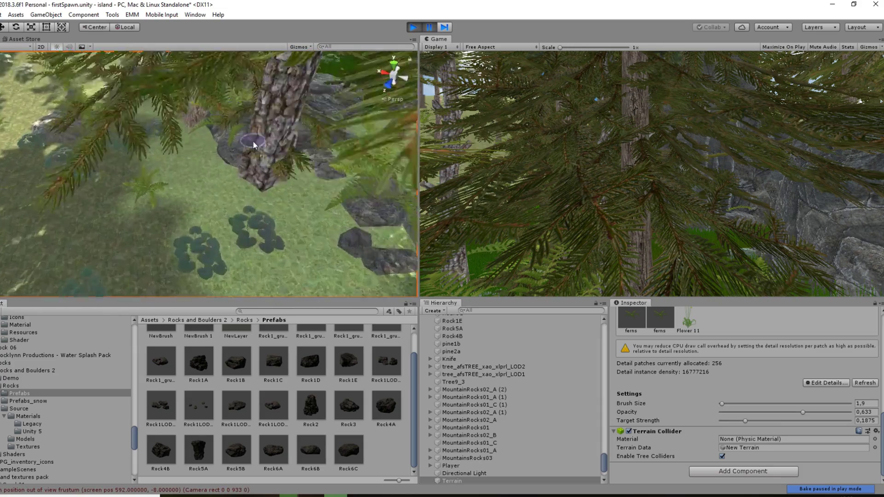
{"action": "mouse_move", "coordinate": [320, 193]}
{"action": "right_mouse_down"}
{"action": "mouse_move", "coordinate": [127, 193]}
{"action": "mouse_move", "coordinate": [302, 88]}
{"action": "right_mouse_up"}
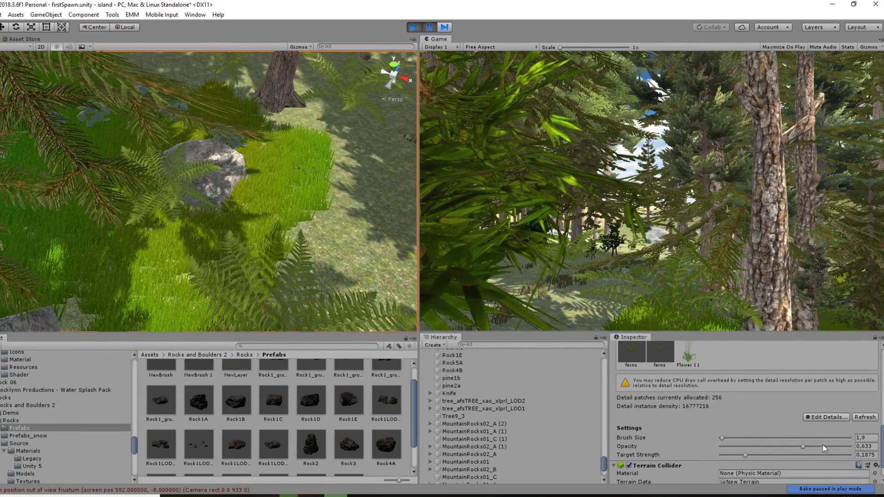
{"action": "right_click_drag", "start_coordinate": [416, 226], "coordinate": [252, 139]}
{"action": "mouse_move", "coordinate": [302, 162]}
{"action": "right_mouse_down"}
{"action": "mouse_move", "coordinate": [210, 165]}
{"action": "mouse_move", "coordinate": [186, 179]}
{"action": "mouse_move", "coordinate": [378, 240]}
{"action": "right_mouse_up"}
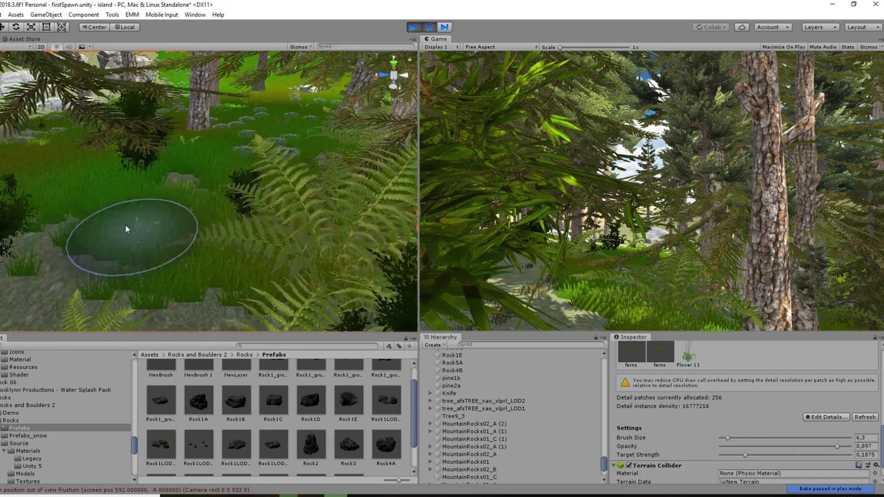
{"action": "left_click", "coordinate": [753, 385]}
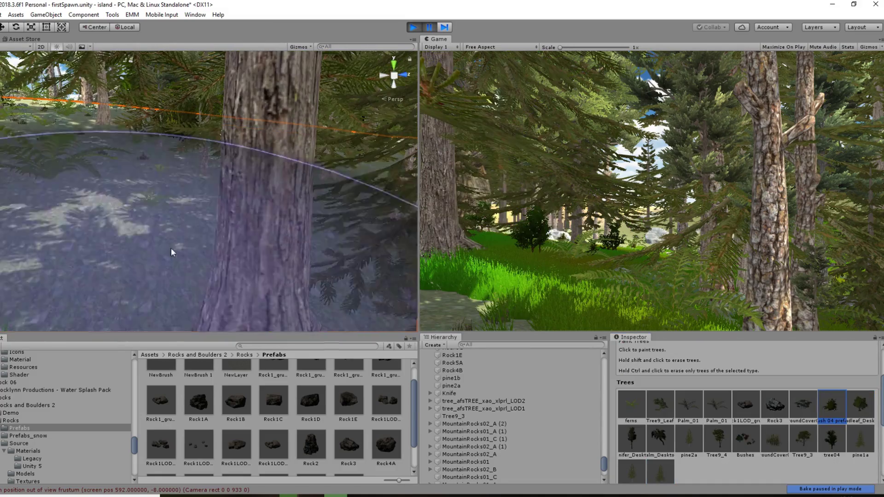
Step: Paint grass and ferns across the rocky slopes, then bring up the Edit Details options
{"action": "mouse_move", "coordinate": [171, 248]}
{"action": "right_mouse_down"}
{"action": "mouse_move", "coordinate": [335, 64]}
{"action": "mouse_move", "coordinate": [150, 211]}
{"action": "right_mouse_up"}
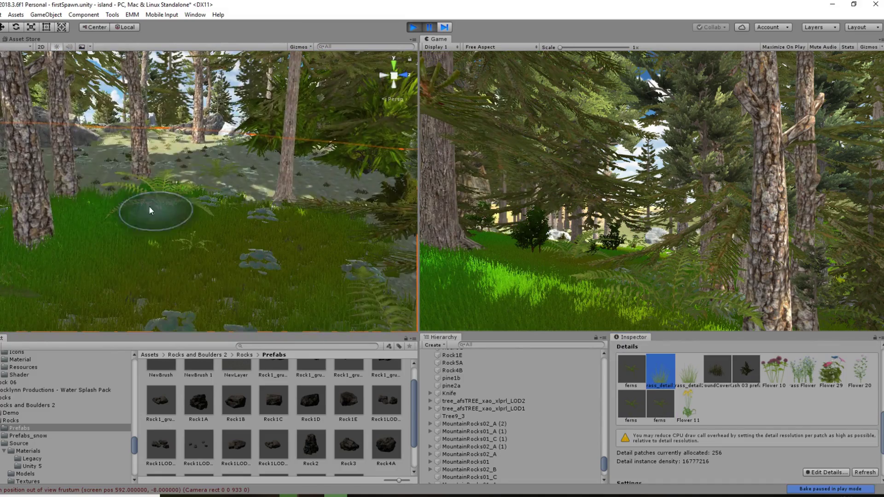
{"action": "key", "text": "shift+t"}
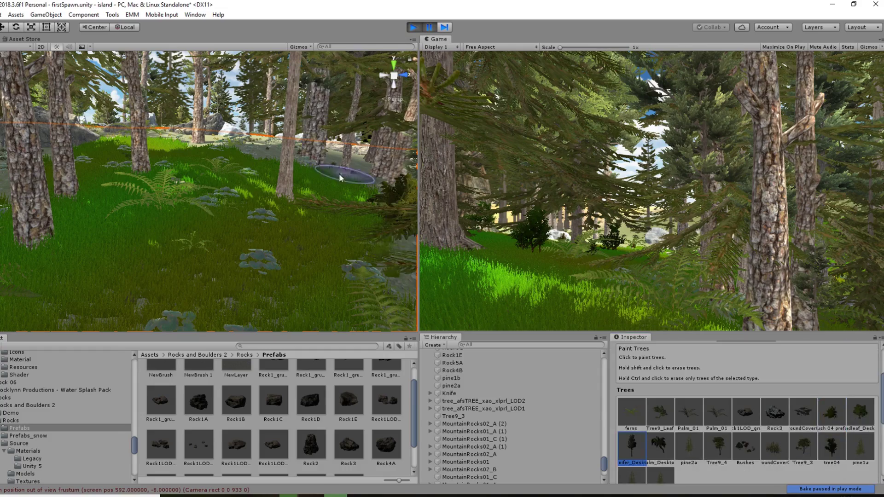
{"action": "mouse_move", "coordinate": [347, 186]}
{"action": "right_mouse_down"}
{"action": "mouse_move", "coordinate": [227, 196]}
{"action": "mouse_move", "coordinate": [396, 258]}
{"action": "right_mouse_up"}
{"action": "scroll", "coordinate": [723, 468], "scroll_direction": "down", "scroll_amount": 2}
{"action": "right_click_drag", "start_coordinate": [289, 237], "coordinate": [52, 121]}
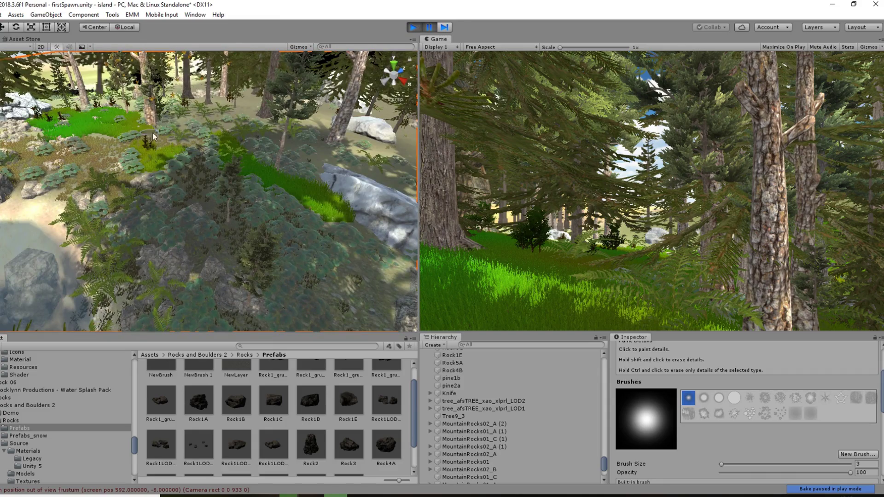
{"action": "right_click_drag", "start_coordinate": [258, 145], "coordinate": [72, 98]}
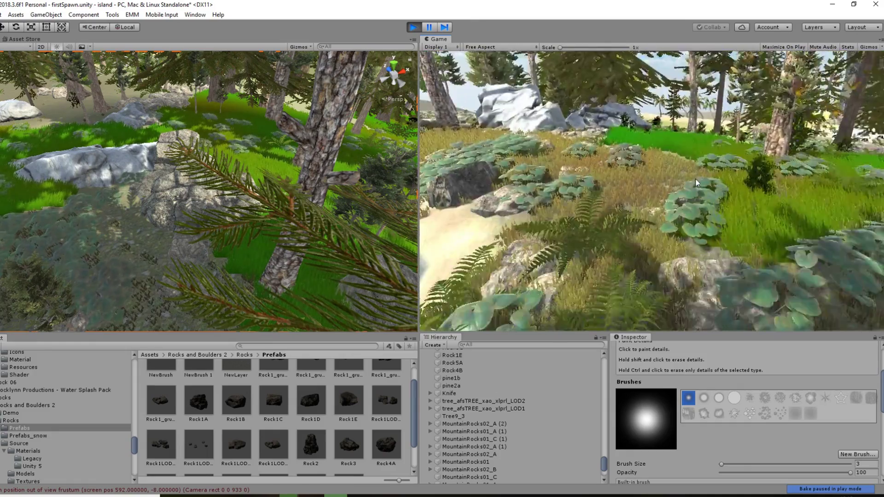
{"action": "scroll", "coordinate": [746, 438], "scroll_direction": "down", "scroll_amount": 5}
{"action": "left_click", "coordinate": [831, 437]}
Step: Add GroundCover02 as a new terrain detail mesh through the Add Detail Mesh wizard
{"action": "left_click", "coordinate": [816, 363]}
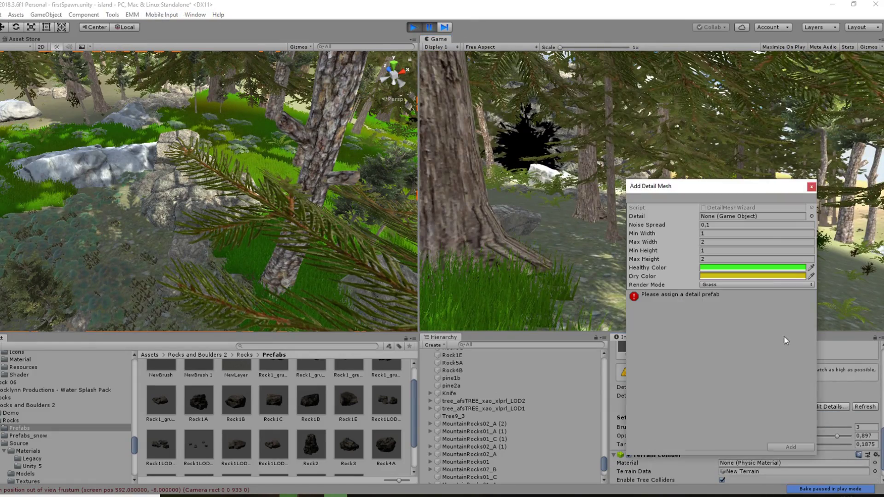
{"action": "left_click", "coordinate": [812, 216]}
{"action": "double_click", "coordinate": [407, 233]}
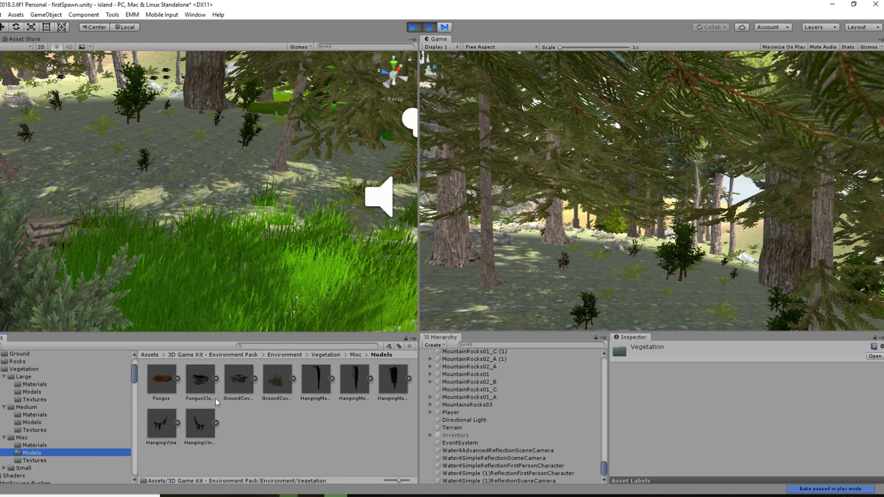
Step: Place two hanging vines between the forest trees
{"action": "left_click_drag", "start_coordinate": [150, 148], "coordinate": [150, 148]}
{"action": "key", "text": "f"}
{"action": "mouse_move", "coordinate": [207, 193]}
{"action": "left_mouse_down", "text": "alt"}
{"action": "mouse_move", "coordinate": [308, 225]}
{"action": "mouse_move", "coordinate": [183, 253]}
{"action": "left_mouse_up", "text": "alt"}
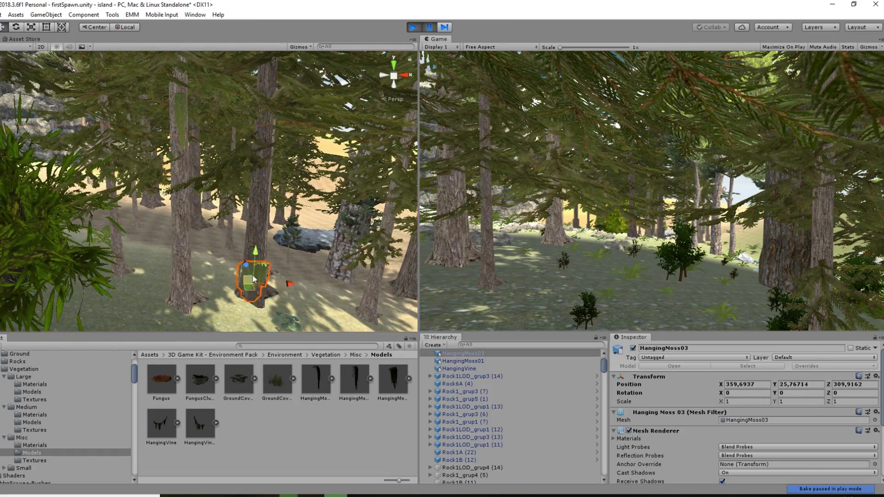
{"action": "left_click_drag", "start_coordinate": [254, 279], "coordinate": [221, 277], "text": "alt"}
{"action": "left_click_drag", "start_coordinate": [161, 424], "coordinate": [227, 272]}
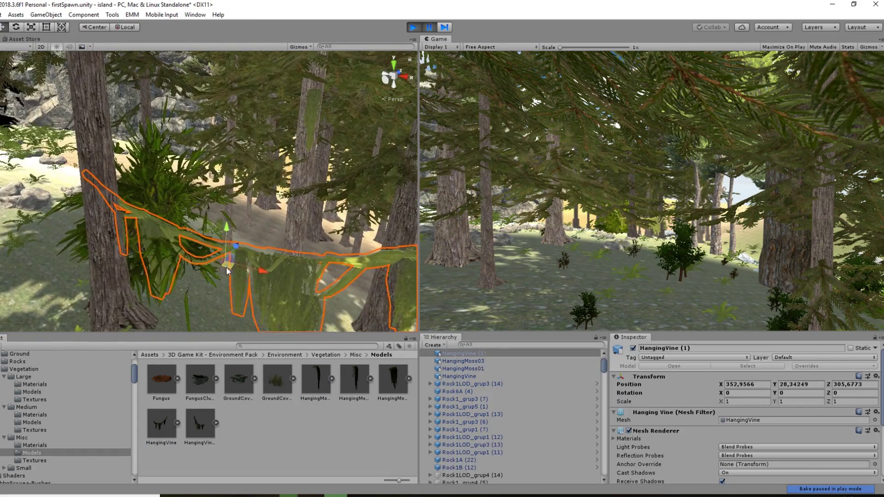
{"action": "left_click", "coordinate": [196, 143]}
{"action": "key", "text": "f"}
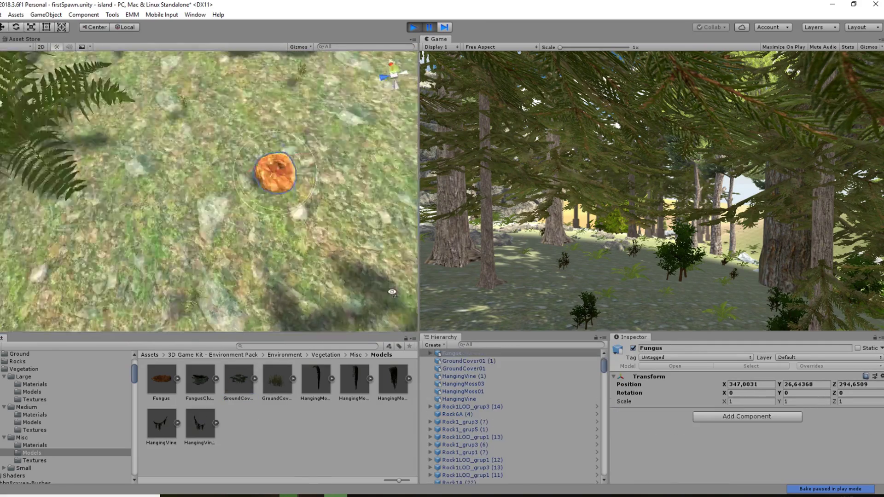
Step: Place a fungus clump on the ground and hanging moss on a tree trunk, pausing play
{"action": "mouse_move", "coordinate": [200, 378]}
{"action": "left_mouse_down"}
{"action": "mouse_move", "coordinate": [203, 269]}
{"action": "mouse_move", "coordinate": [222, 207]}
{"action": "left_mouse_up"}
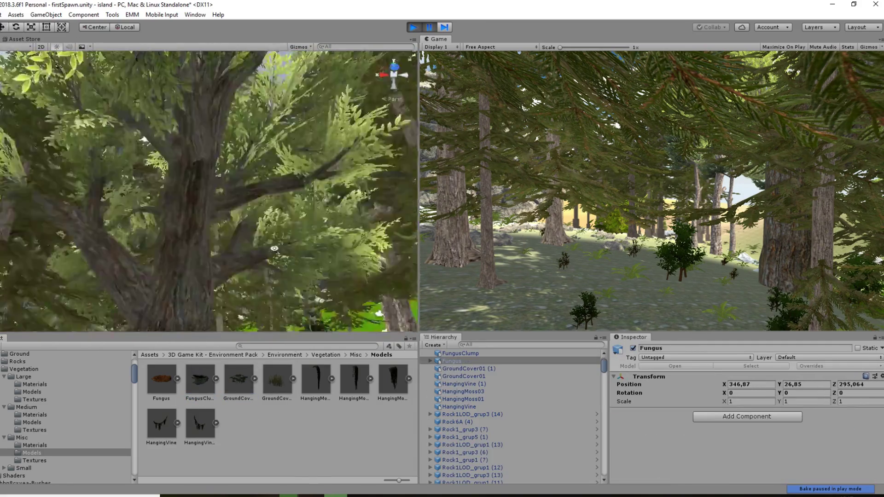
{"action": "left_click_drag", "start_coordinate": [316, 378], "coordinate": [239, 194]}
{"action": "left_click_drag", "start_coordinate": [243, 85], "coordinate": [212, 111], "text": "alt"}
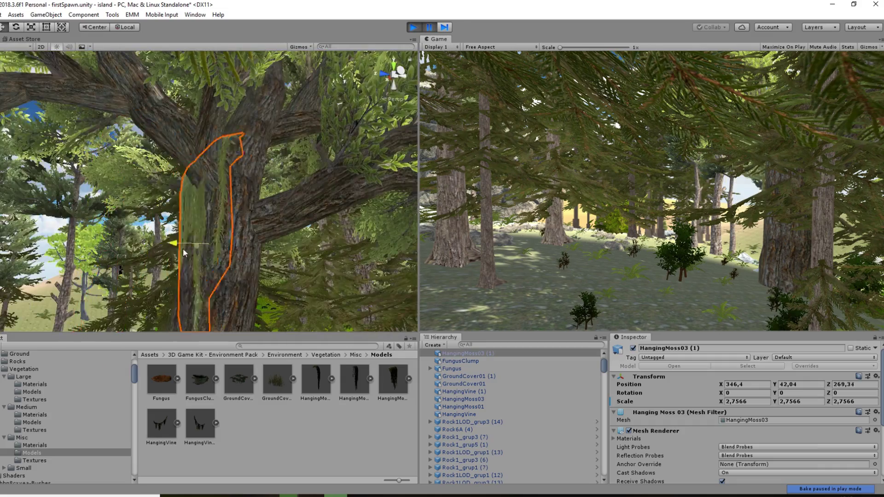
{"action": "left_click", "coordinate": [432, 29]}
{"action": "left_click_drag", "start_coordinate": [138, 184], "coordinate": [24, 228], "text": "alt"}
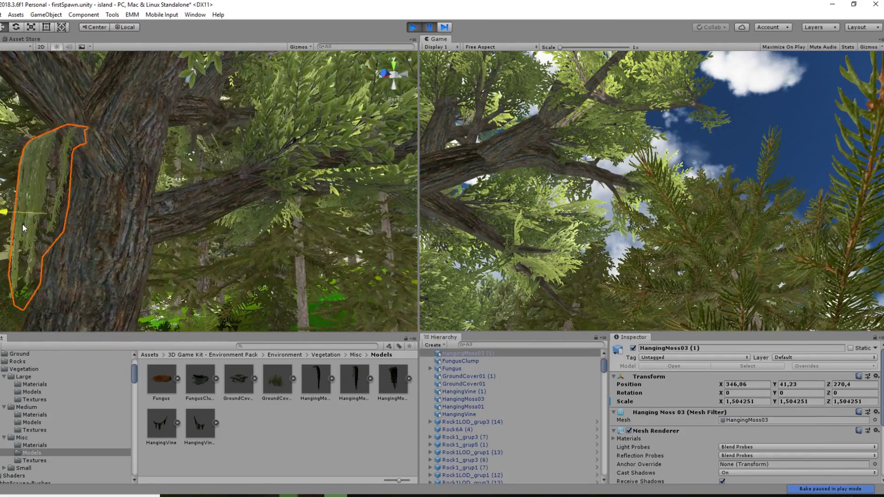
{"action": "key", "text": "f"}
Step: Browse the vegetation pack folders, including Small vegetation, for more models
{"action": "left_click", "coordinate": [24, 468]}
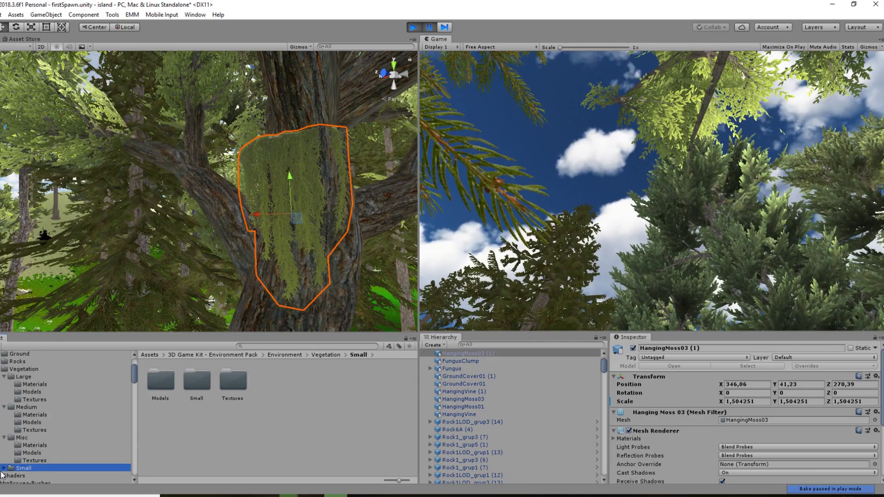
{"action": "scroll", "coordinate": [64, 415], "scroll_direction": "down", "scroll_amount": 3}
{"action": "left_click", "coordinate": [32, 418]}
{"action": "left_click", "coordinate": [32, 396]}
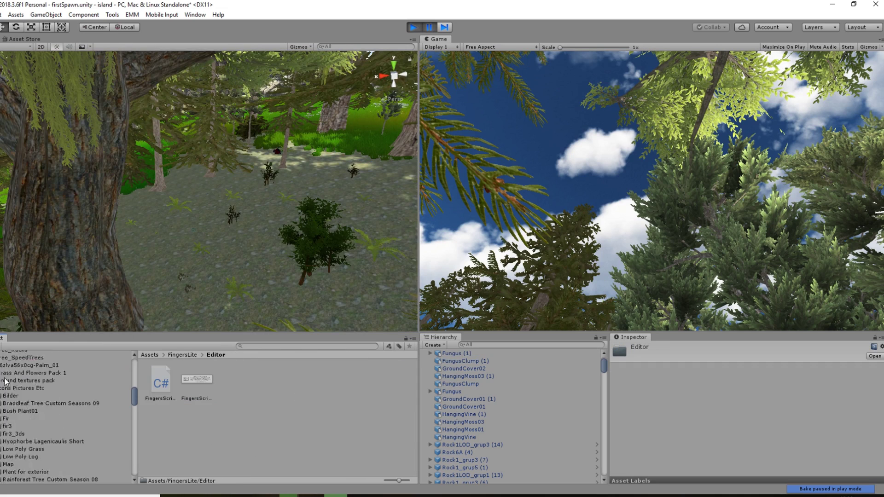
Step: Bring the first plant asset from the tree package folders into the scene
{"action": "scroll", "coordinate": [6, 382], "scroll_direction": "down", "scroll_amount": 5}
{"action": "left_click", "coordinate": [18, 464]}
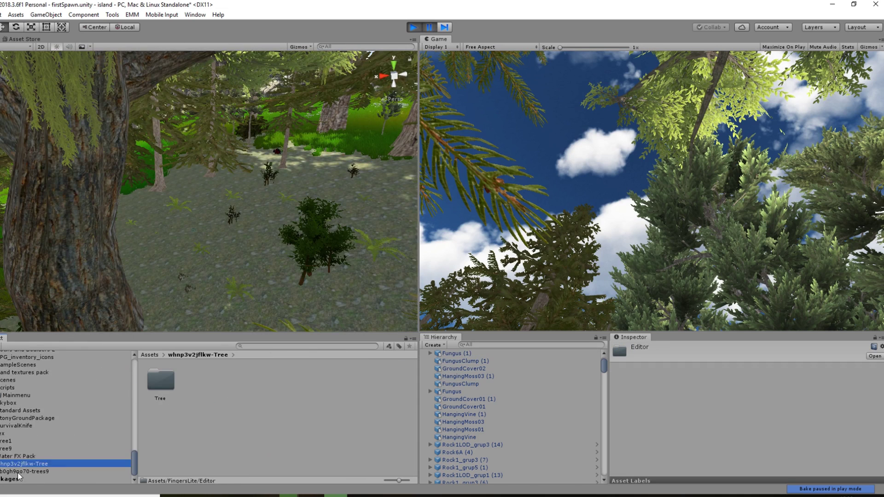
{"action": "left_click", "coordinate": [15, 440]}
{"action": "left_click_drag", "start_coordinate": [162, 398], "coordinate": [239, 300]}
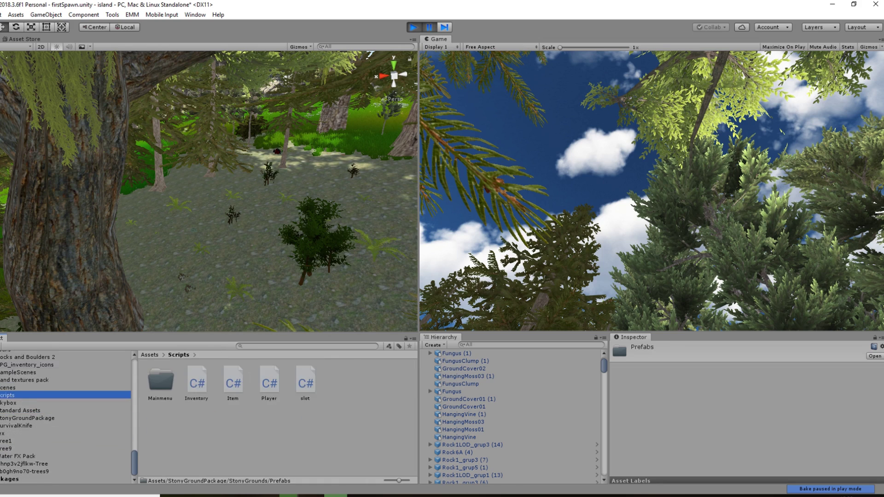
{"action": "left_click", "coordinate": [228, 222]}
{"action": "right_click_drag", "start_coordinate": [228, 222], "coordinate": [209, 360]}
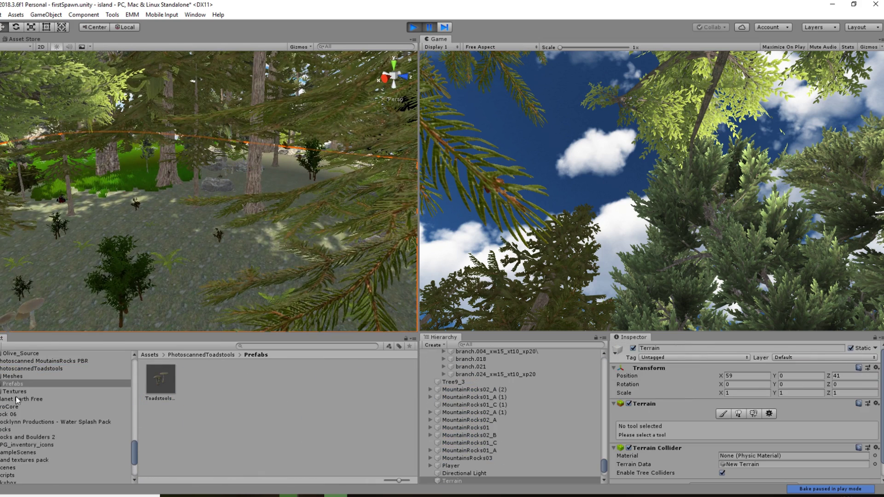
{"action": "mouse_move", "coordinate": [136, 220]}
{"action": "right_mouse_down"}
{"action": "mouse_move", "coordinate": [260, 285]}
{"action": "mouse_move", "coordinate": [244, 319]}
{"action": "right_mouse_up"}
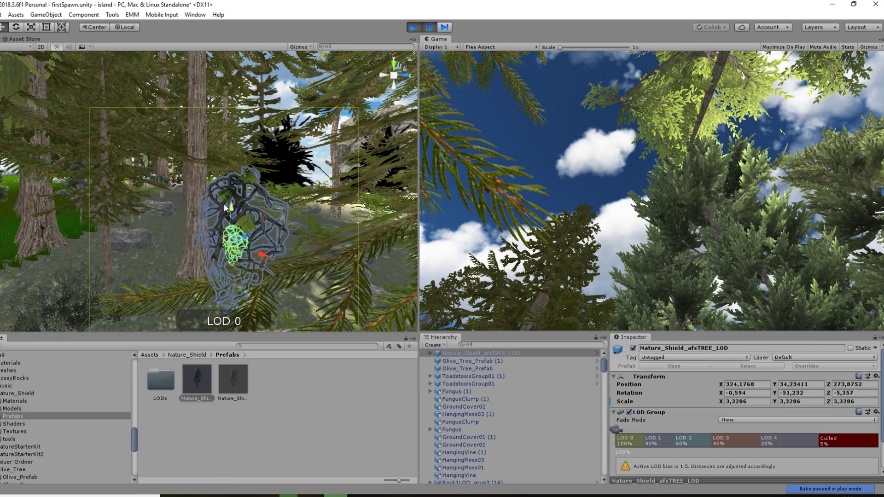
{"action": "mouse_move", "coordinate": [225, 208]}
{"action": "right_mouse_down"}
{"action": "mouse_move", "coordinate": [247, 166]}
{"action": "mouse_move", "coordinate": [222, 193]}
{"action": "right_mouse_up"}
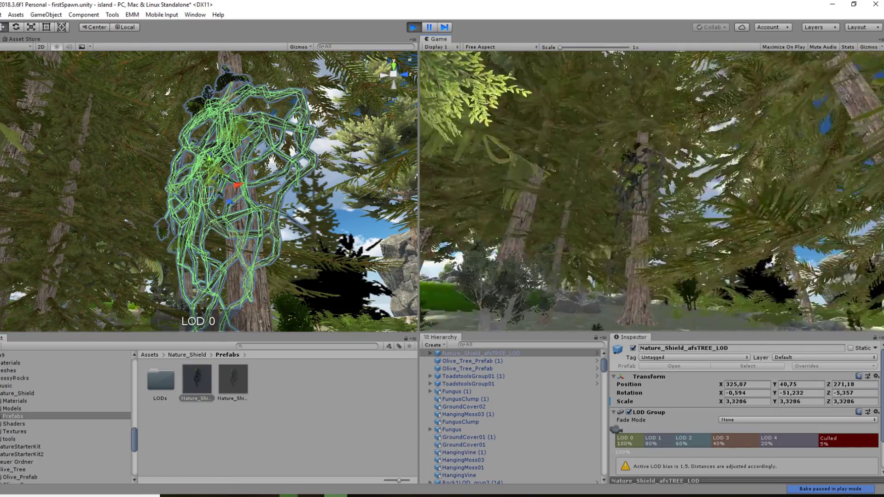
Step: Place another Nature_Shield_afsTREE_LOD copy and position it near the cliff
{"action": "left_click", "coordinate": [15, 408]}
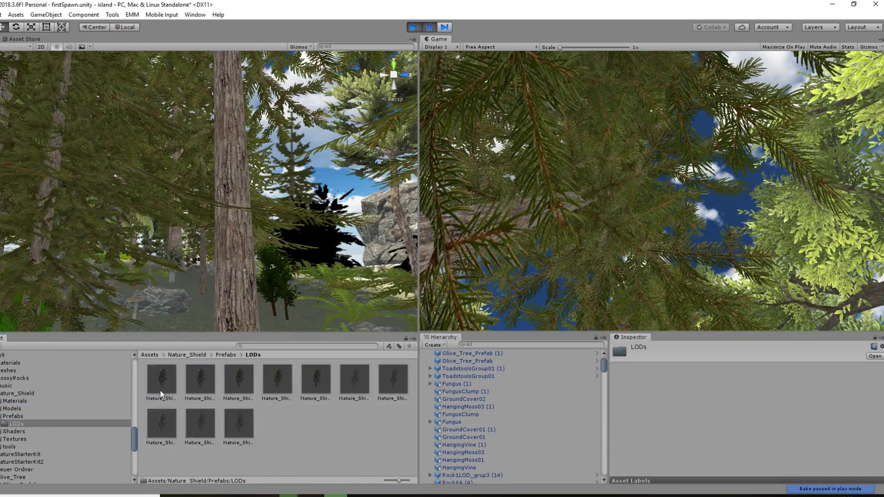
{"action": "left_click", "coordinate": [68, 424]}
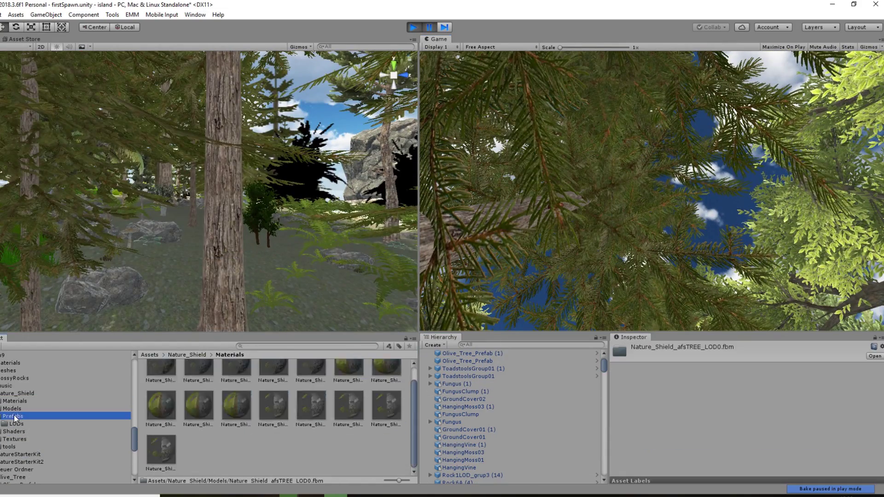
{"action": "left_click_drag", "start_coordinate": [198, 380], "coordinate": [296, 217]}
{"action": "mouse_move", "coordinate": [296, 217]}
{"action": "right_mouse_down"}
{"action": "mouse_move", "coordinate": [387, 187]}
{"action": "mouse_move", "coordinate": [320, 236]}
{"action": "right_mouse_up"}
{"action": "right_click_drag", "start_coordinate": [315, 185], "coordinate": [278, 219]}
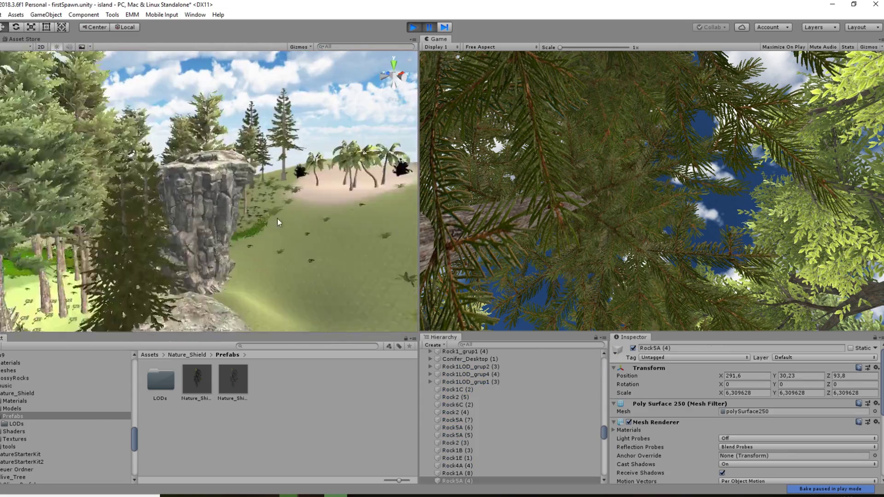
{"action": "left_click", "coordinate": [278, 218]}
{"action": "scroll", "coordinate": [748, 420], "scroll_direction": "up", "scroll_amount": 4}
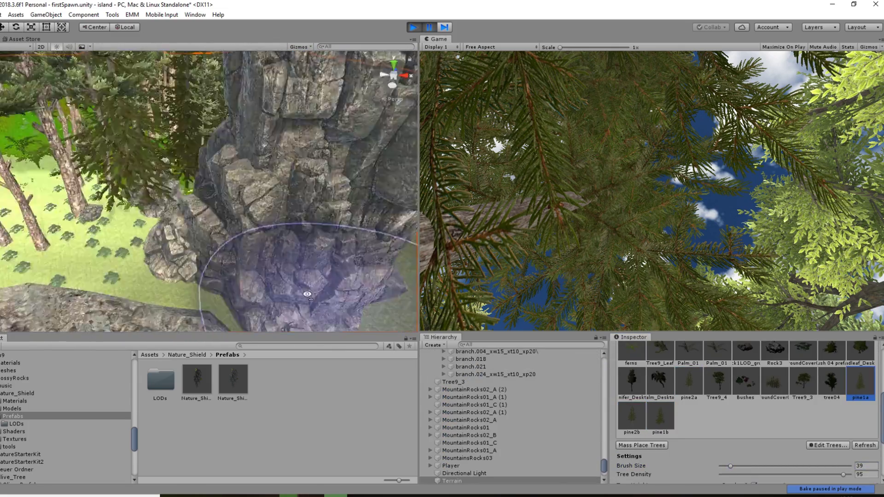
{"action": "mouse_move", "coordinate": [115, 236]}
{"action": "right_mouse_down"}
{"action": "mouse_move", "coordinate": [181, 115]}
{"action": "mouse_move", "coordinate": [179, 100]}
{"action": "right_mouse_up"}
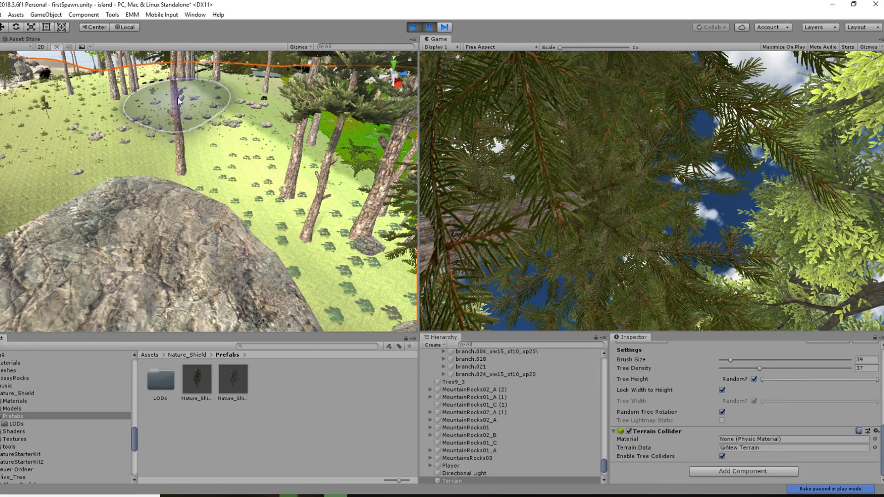
Step: Place the third and fourth plant copies on the cliff face and frame Rock2 (21)
{"action": "right_click_drag", "start_coordinate": [143, 145], "coordinate": [154, 194]}
{"action": "left_click", "coordinate": [184, 216]}
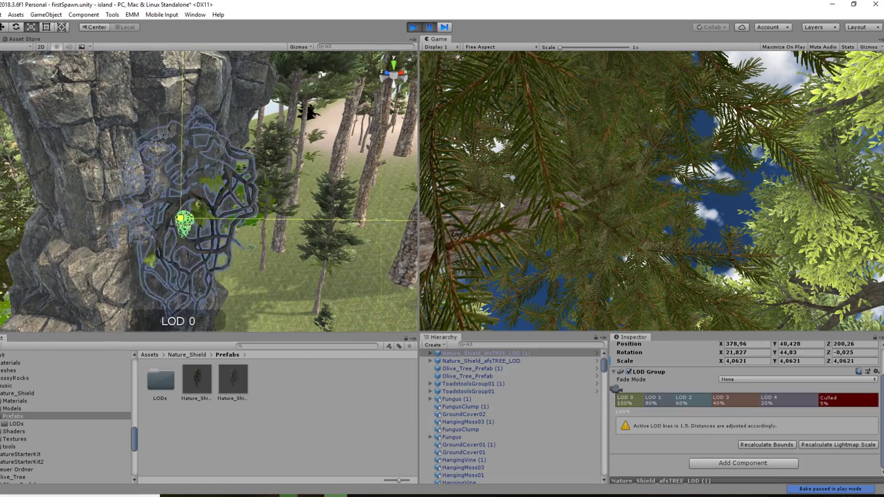
{"action": "middle_click_drag", "start_coordinate": [192, 228], "coordinate": [381, 205]}
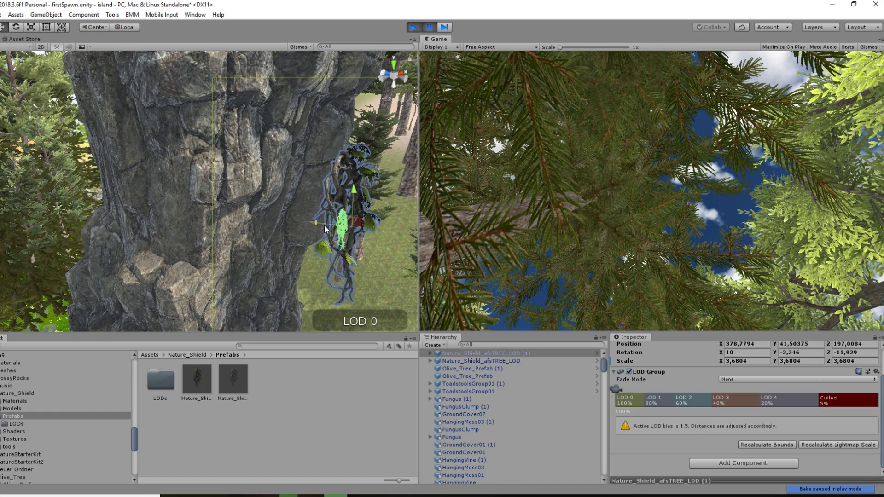
{"action": "mouse_move", "coordinate": [305, 218]}
{"action": "right_mouse_down"}
{"action": "mouse_move", "coordinate": [92, 79]}
{"action": "mouse_move", "coordinate": [294, 177]}
{"action": "right_mouse_up"}
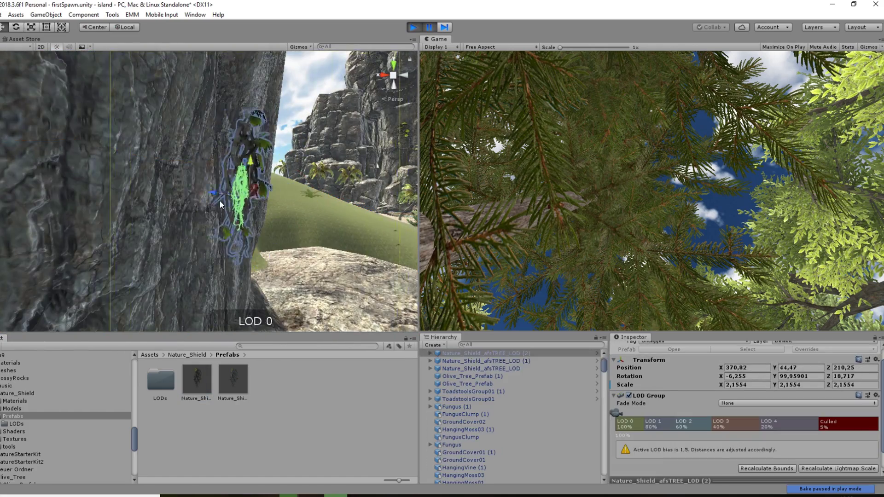
{"action": "right_click_drag", "start_coordinate": [220, 200], "coordinate": [189, 294]}
{"action": "left_click", "coordinate": [296, 159]}
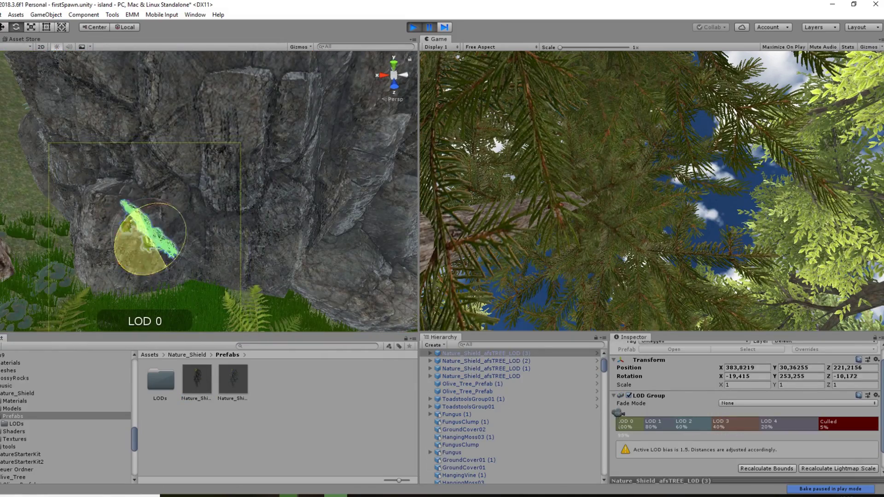
{"action": "right_click_drag", "start_coordinate": [309, 63], "coordinate": [201, 213]}
{"action": "left_click", "coordinate": [216, 238]}
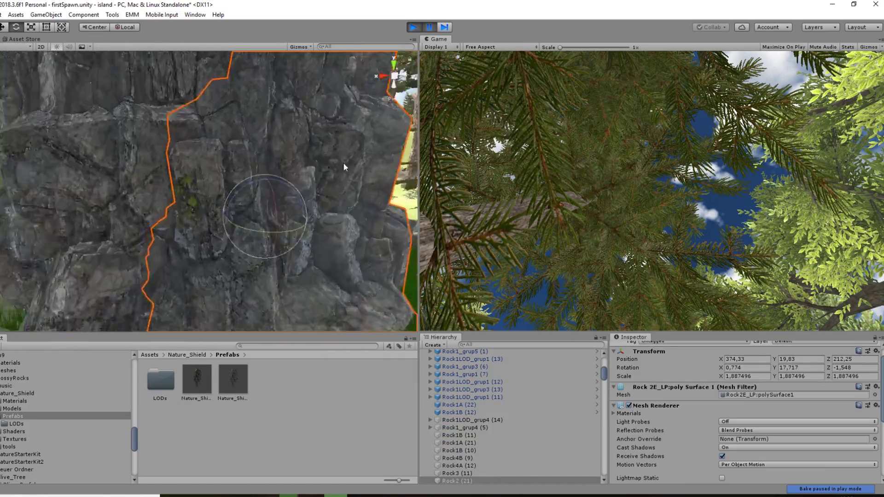
{"action": "key", "text": "f"}
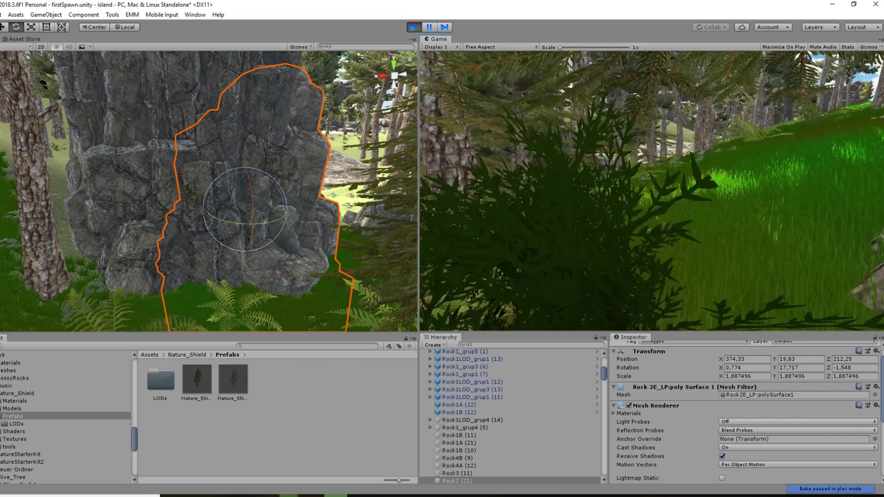
{"action": "left_click", "coordinate": [45, 14]}
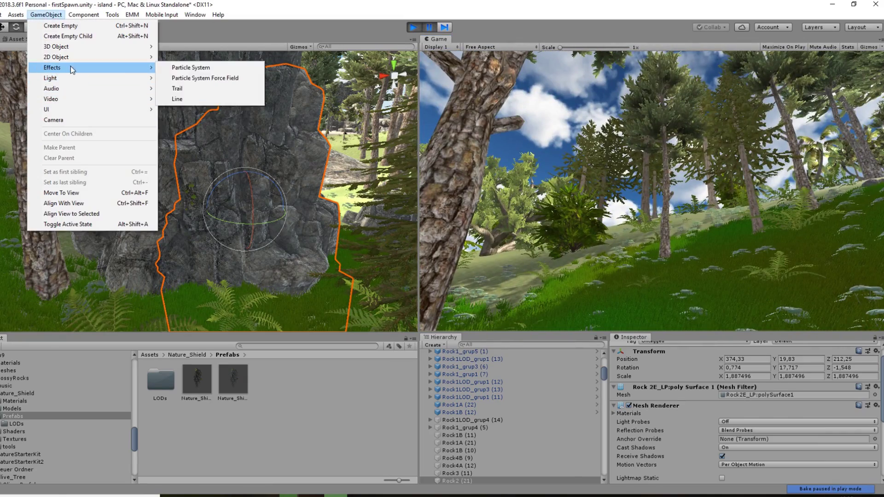
Step: Select the Directional Light and try the Spot type before restoring Directional
{"action": "scroll", "coordinate": [205, 71], "scroll_direction": "down", "scroll_amount": 5}
{"action": "scroll", "coordinate": [495, 411], "scroll_direction": "down", "scroll_amount": 5}
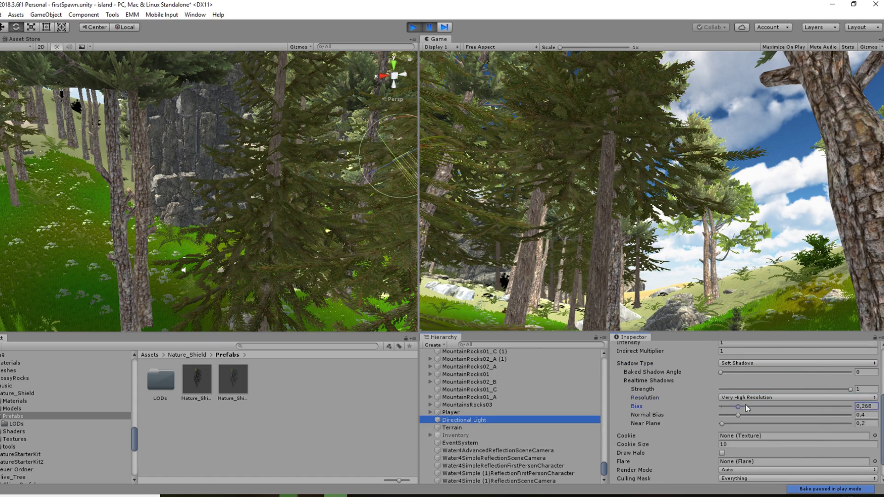
{"action": "scroll", "coordinate": [728, 433], "scroll_direction": "down", "scroll_amount": 1}
{"action": "left_click", "coordinate": [736, 435]}
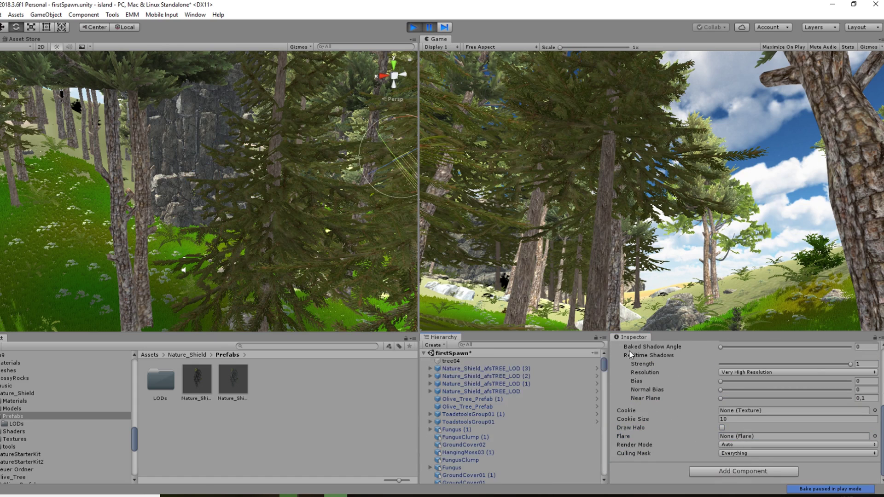
{"action": "left_click", "coordinate": [466, 344]}
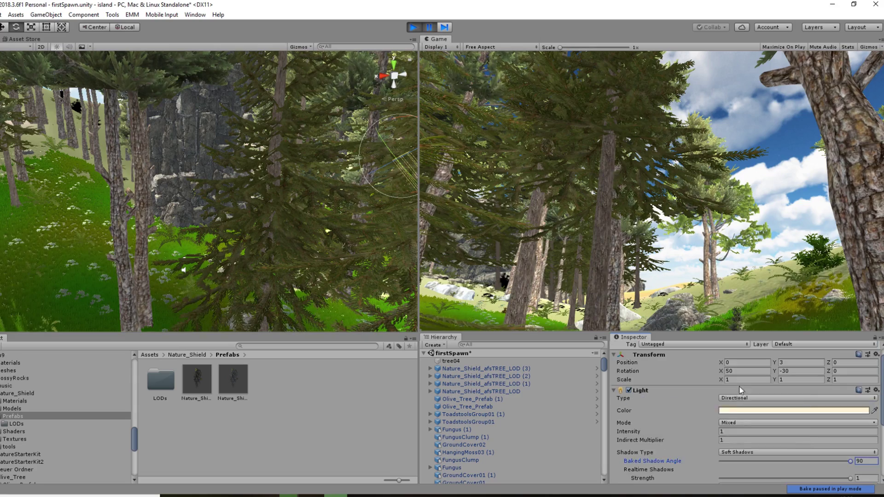
{"action": "left_click", "coordinate": [742, 397]}
{"action": "left_click", "coordinate": [742, 408]}
{"action": "left_click", "coordinate": [746, 398]}
{"action": "left_click", "coordinate": [743, 399]}
{"action": "left_click", "coordinate": [743, 407]}
Step: Edit the light's intensity and shadow settings, switching it to Realtime mode
{"action": "scroll", "coordinate": [843, 463], "scroll_direction": "down", "scroll_amount": 1}
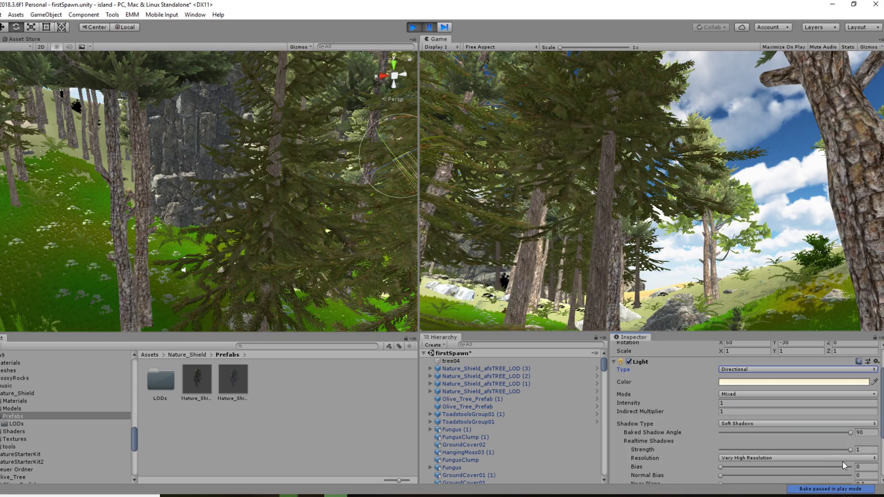
{"action": "left_click", "coordinate": [698, 400]}
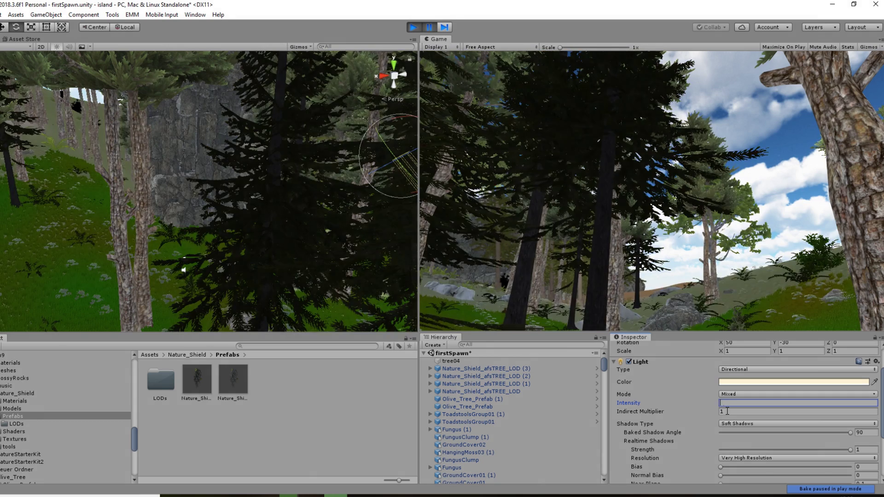
{"action": "type", "text": "0"}
{"action": "scroll", "coordinate": [703, 433], "scroll_direction": "down", "scroll_amount": 5}
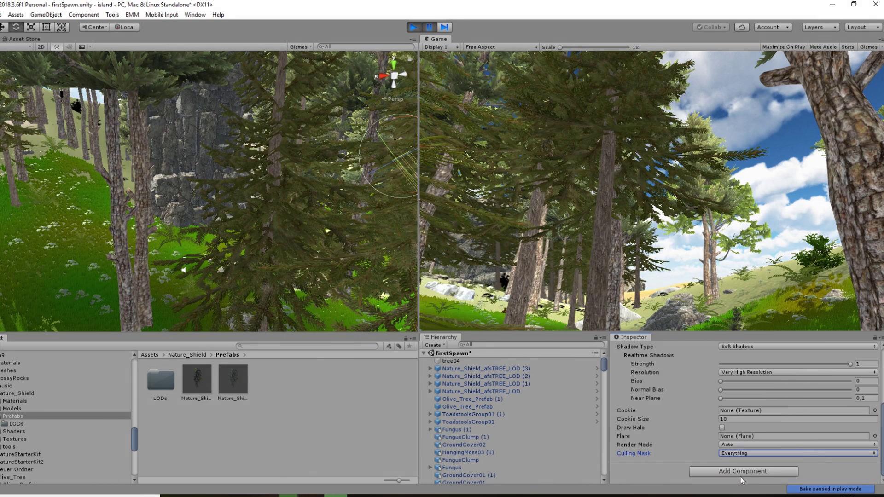
{"action": "scroll", "coordinate": [662, 410], "scroll_direction": "up", "scroll_amount": 10}
{"action": "scroll", "coordinate": [451, 424], "scroll_direction": "down", "scroll_amount": 5}
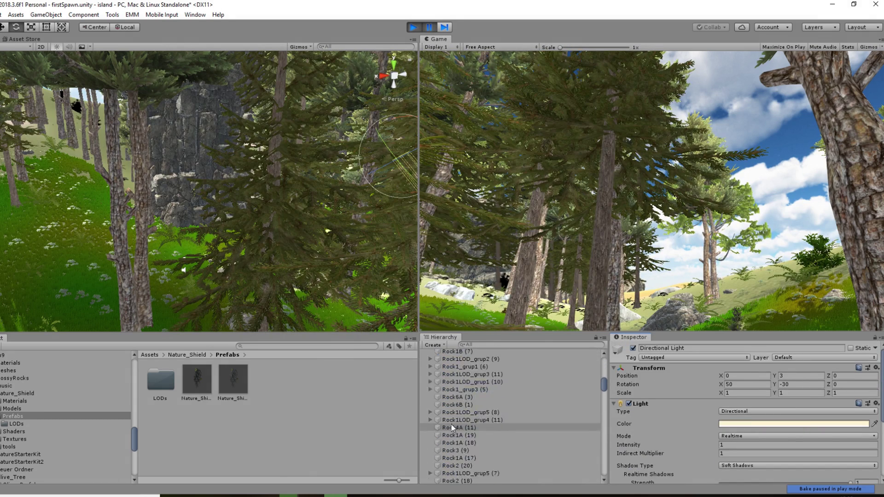
{"action": "left_click", "coordinate": [84, 14]}
{"action": "mouse_move", "coordinate": [138, 99]}
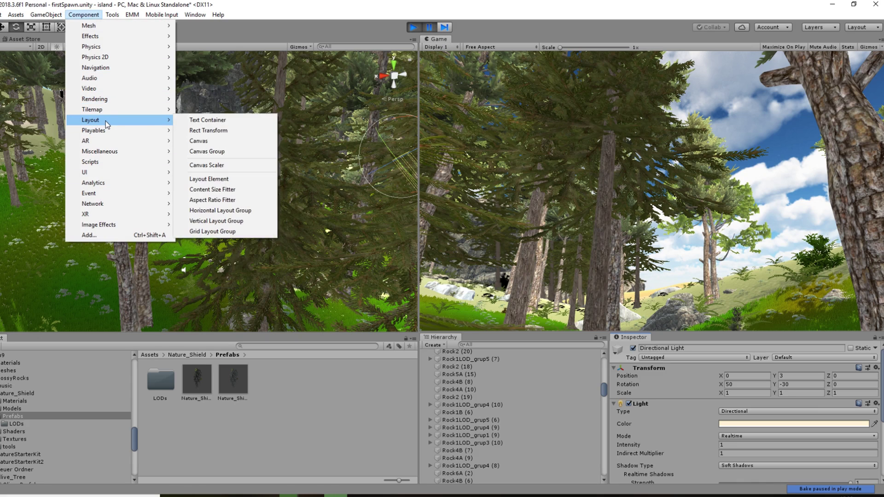
{"action": "mouse_move", "coordinate": [155, 153]}
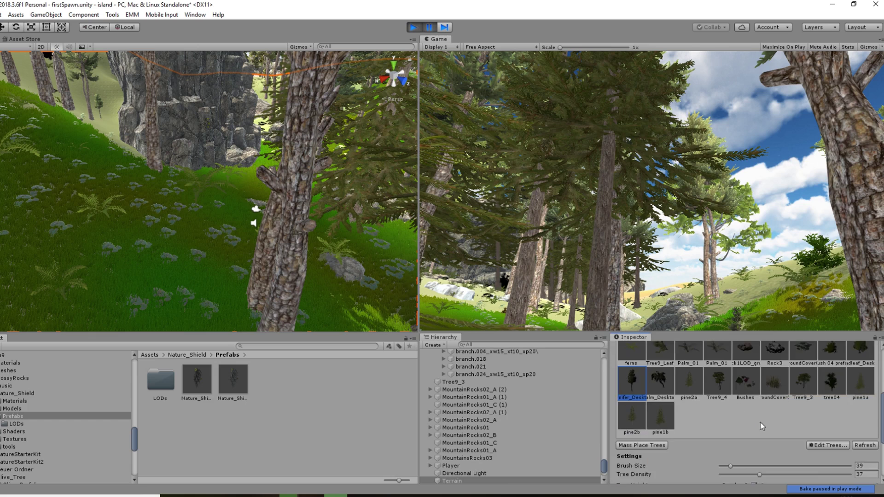
Step: Set tree painting to brush size 7 and density 90, then stop Play mode
{"action": "scroll", "coordinate": [761, 423], "scroll_direction": "down", "scroll_amount": 2}
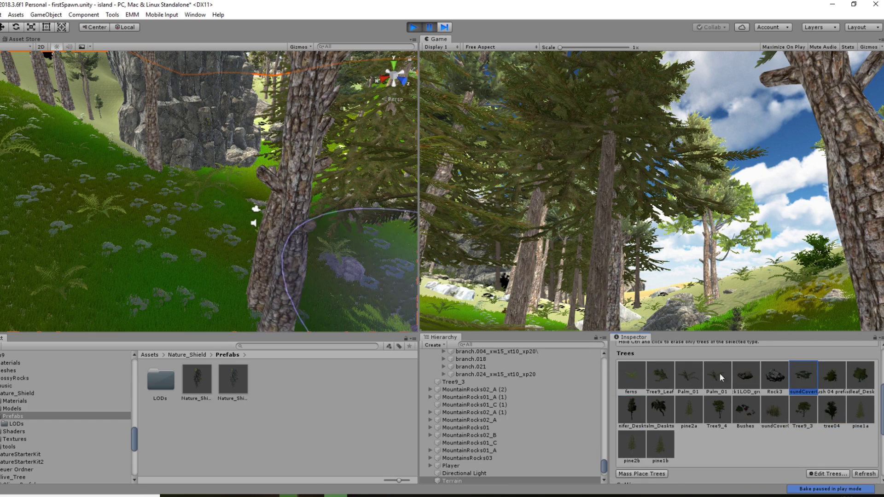
{"action": "left_click_drag", "start_coordinate": [760, 417], "coordinate": [786, 419]}
{"action": "scroll", "coordinate": [134, 276], "scroll_direction": "up", "scroll_amount": 2}
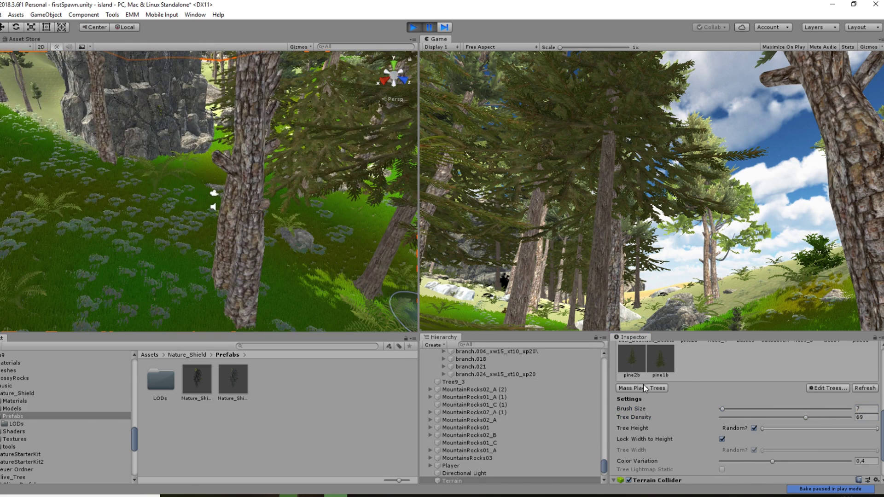
{"action": "scroll", "coordinate": [182, 276], "scroll_direction": "up", "scroll_amount": 2}
{"action": "left_click", "coordinate": [806, 446]}
{"action": "left_click_drag", "start_coordinate": [838, 449], "coordinate": [856, 447]}
{"action": "scroll", "coordinate": [839, 437], "scroll_direction": "down", "scroll_amount": 1}
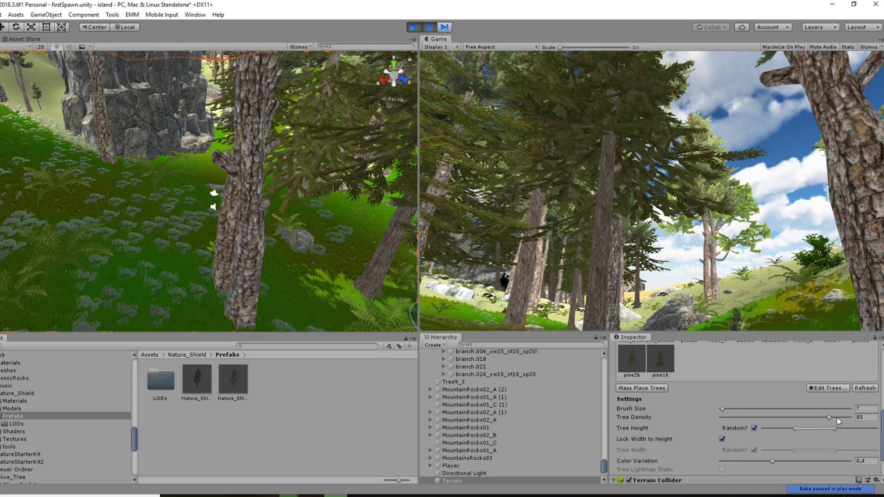
{"action": "left_click", "coordinate": [3, 14]}
{"action": "left_click", "coordinate": [22, 95]}
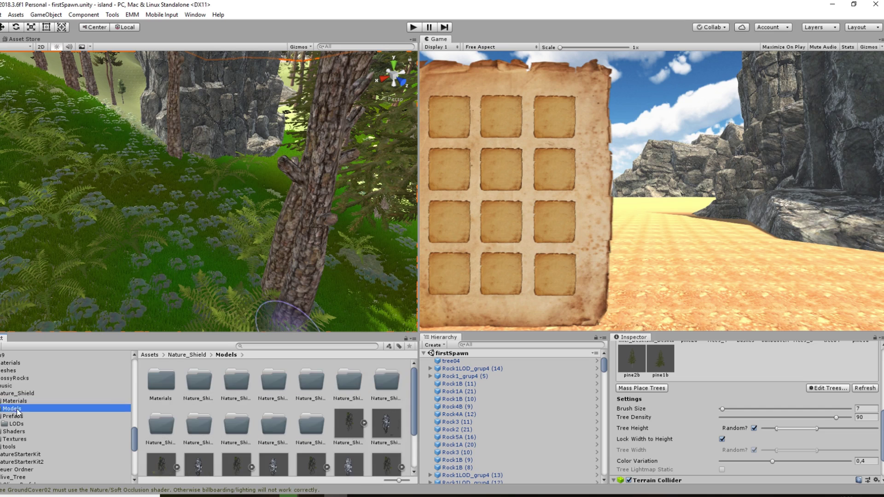
Step: Add the Antialiasing image effect script to the Directional Light and disable its added Camera
{"action": "left_click", "coordinate": [26, 439]}
{"action": "left_click", "coordinate": [31, 462]}
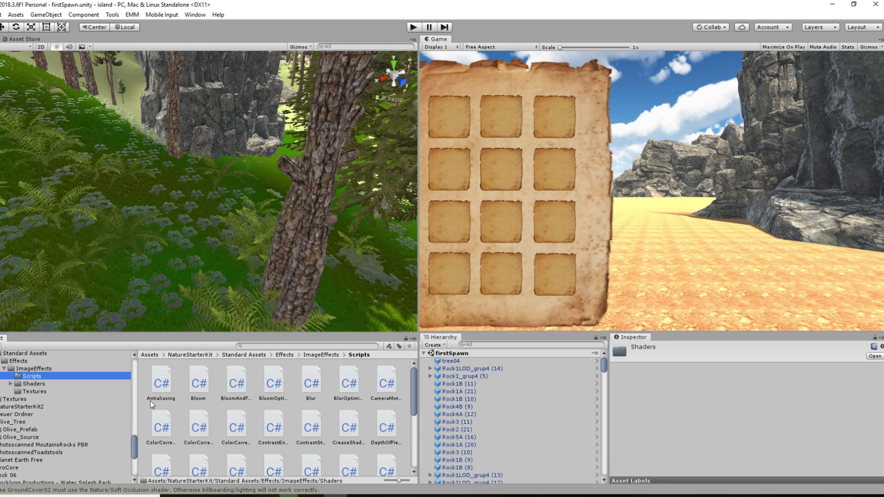
{"action": "type", "text": "ligh"}
{"action": "left_click", "coordinate": [481, 367]}
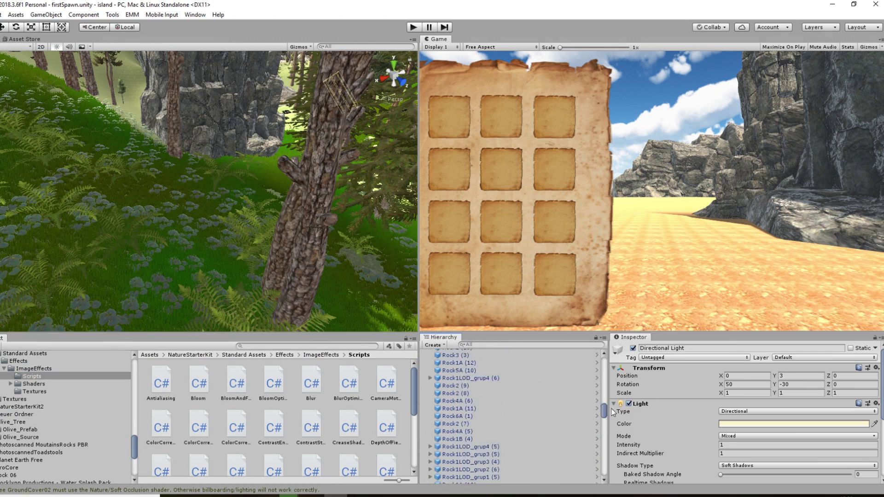
{"action": "left_click", "coordinate": [432, 418]}
{"action": "key", "text": "ctrl+z"}
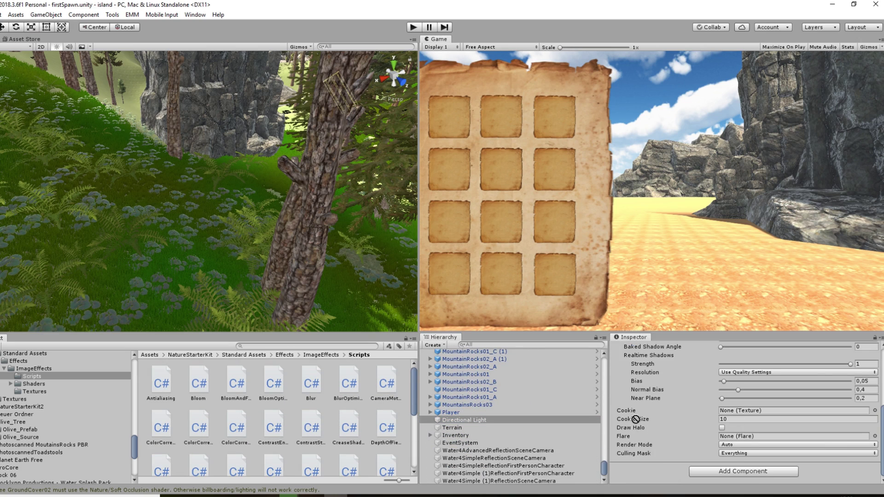
{"action": "left_click_drag", "start_coordinate": [161, 382], "coordinate": [633, 416]}
{"action": "left_click", "coordinate": [874, 405]}
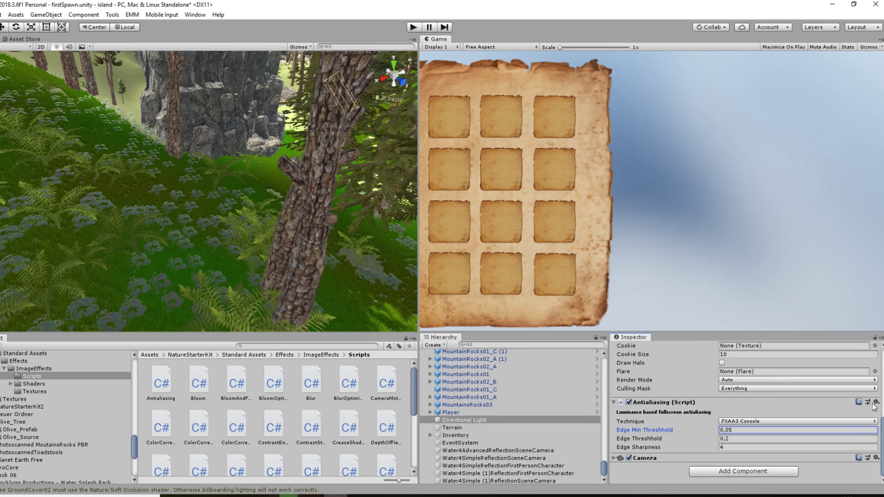
{"action": "left_click", "coordinate": [628, 458]}
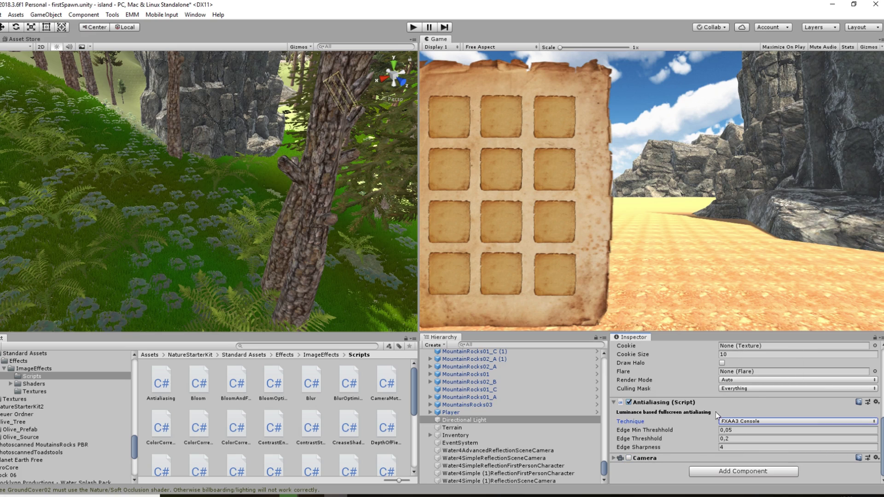
Step: Step back through image effect scripts and project folders to Icons Pictures Etc
{"action": "key", "text": "ctrl+z"}
{"action": "key", "text": "ctrl+z"}
{"action": "key", "text": "ctrl+z"}
{"action": "key", "text": "ctrl+z"}
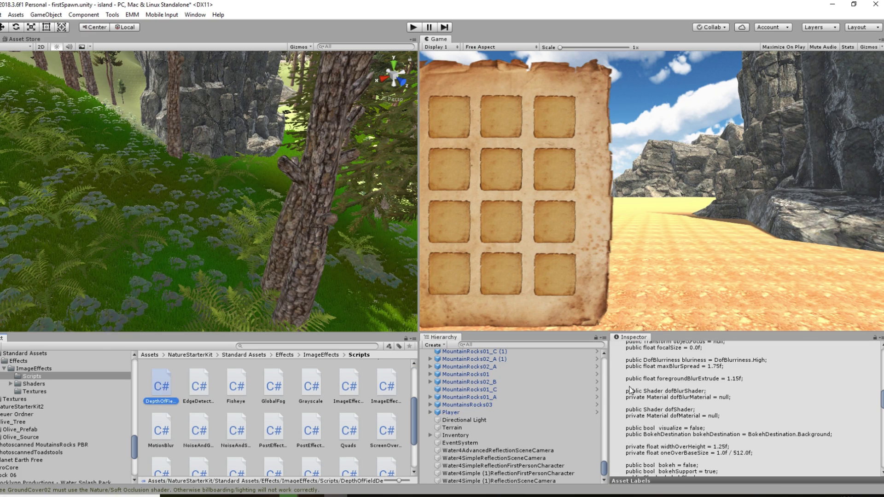
{"action": "key", "text": "ctrl+z"}
{"action": "key", "text": "ctrl+z"}
{"action": "key", "text": "Escape"}
{"action": "key", "text": "ctrl+z"}
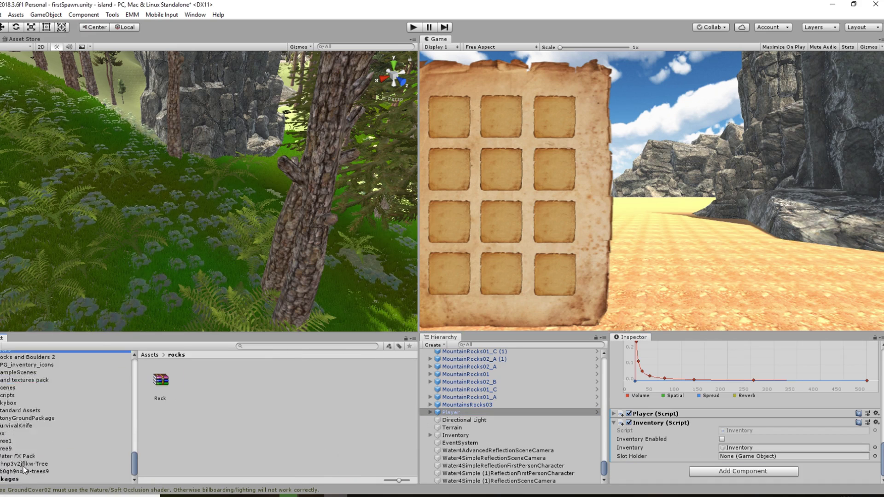
{"action": "key", "text": "ctrl+z"}
{"action": "key", "text": "ctrl+z"}
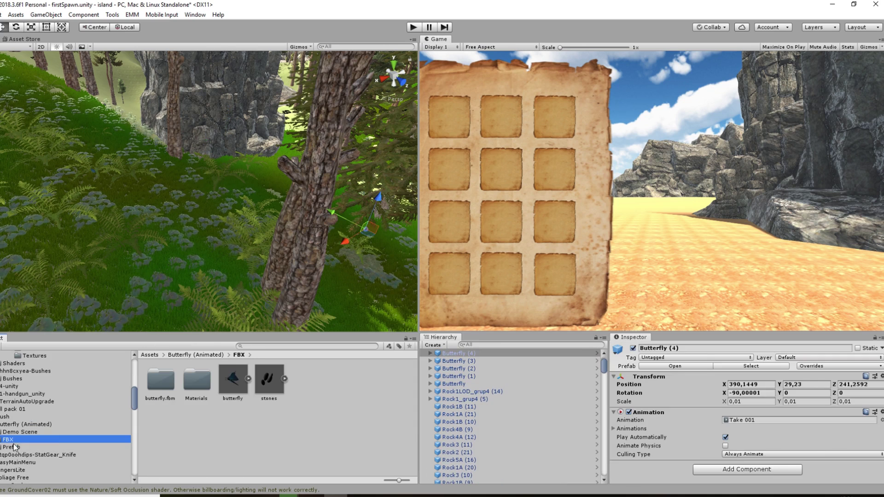
{"action": "key", "text": "ctrl+z"}
{"action": "key", "text": "ctrl+z"}
{"action": "key", "text": "ctrl+z"}
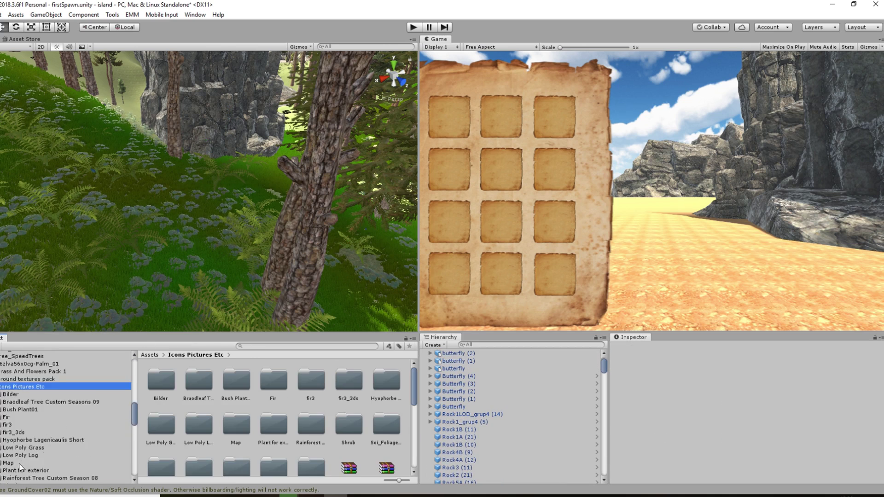
{"action": "key", "text": "ctrl+z"}
{"action": "key", "text": "ctrl+z"}
Step: Create an Audio Source and place it among the forest trees
{"action": "left_click", "coordinate": [46, 14]}
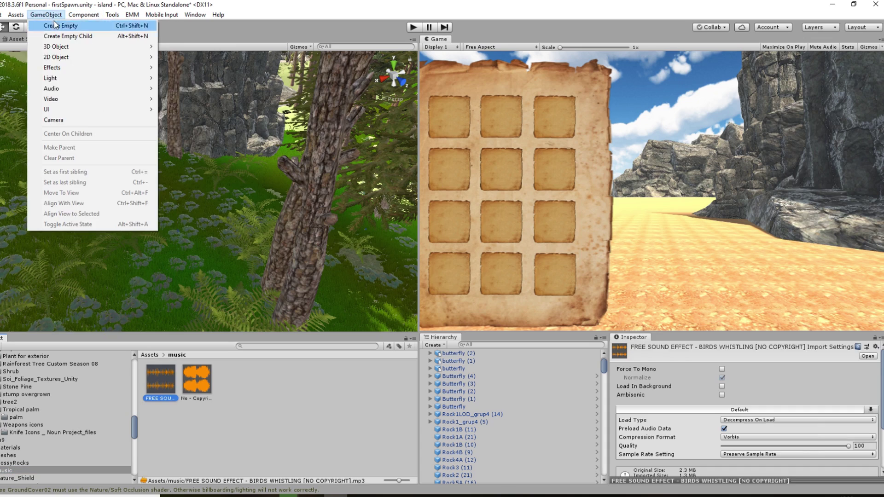
{"action": "mouse_move", "coordinate": [55, 81]}
{"action": "left_click", "coordinate": [184, 86]}
{"action": "left_click_drag", "start_coordinate": [197, 154], "coordinate": [258, 276]}
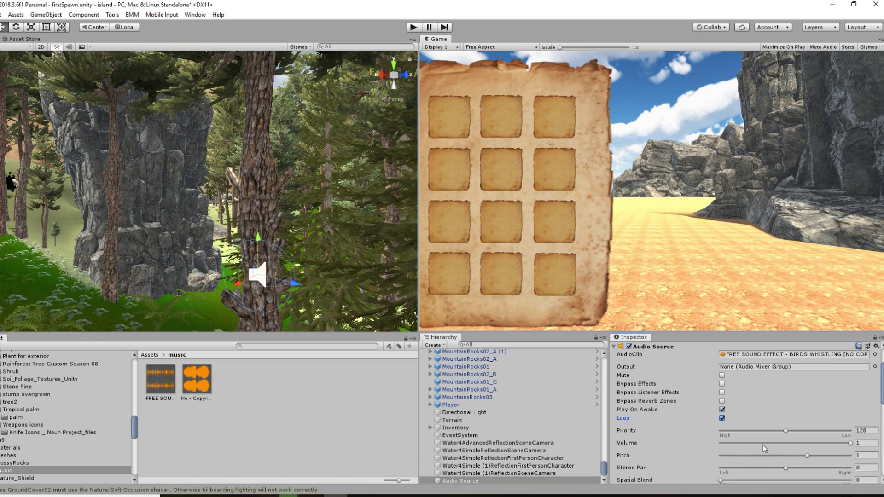
{"action": "scroll", "coordinate": [765, 449], "scroll_direction": "down", "scroll_amount": 2}
Step: Test the bird sound in Play mode while adjusting its stereo pan, Spread and Max Distance
{"action": "key", "text": "ctrl+p"}
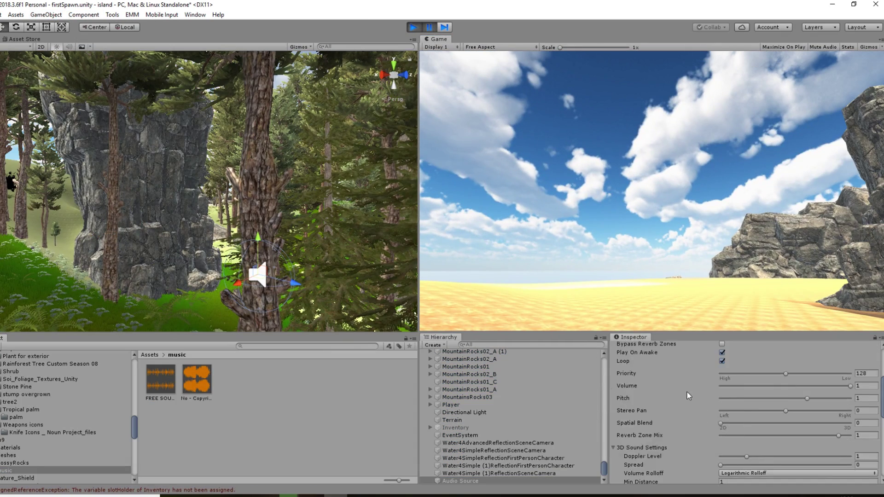
{"action": "scroll", "coordinate": [687, 392], "scroll_direction": "down", "scroll_amount": 2}
{"action": "scroll", "coordinate": [688, 396], "scroll_direction": "up", "scroll_amount": 6}
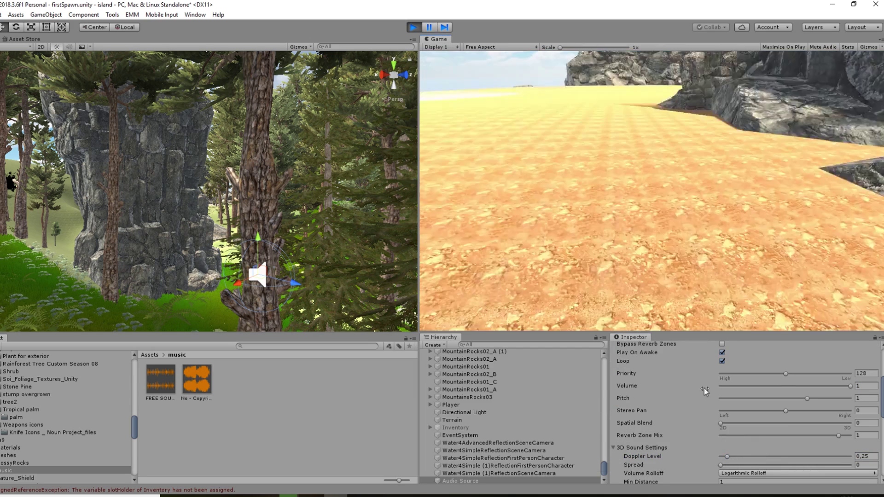
{"action": "left_click", "coordinate": [788, 411]}
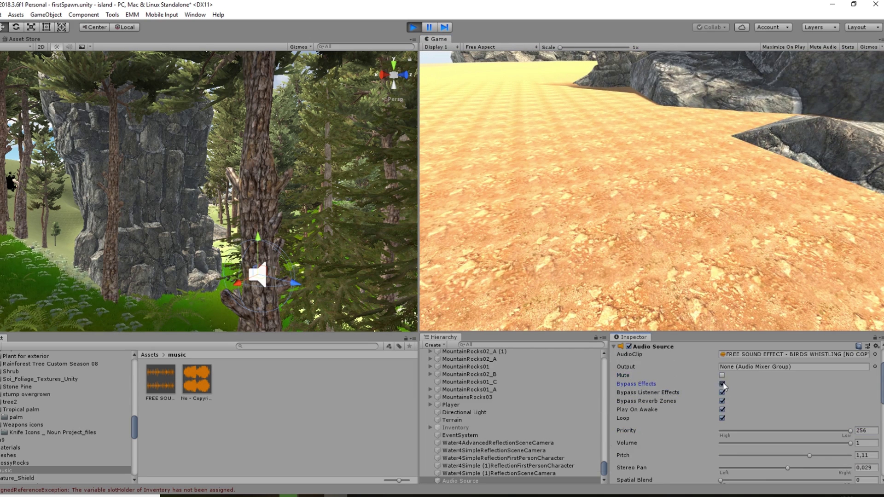
{"action": "scroll", "coordinate": [739, 422], "scroll_direction": "down", "scroll_amount": 4}
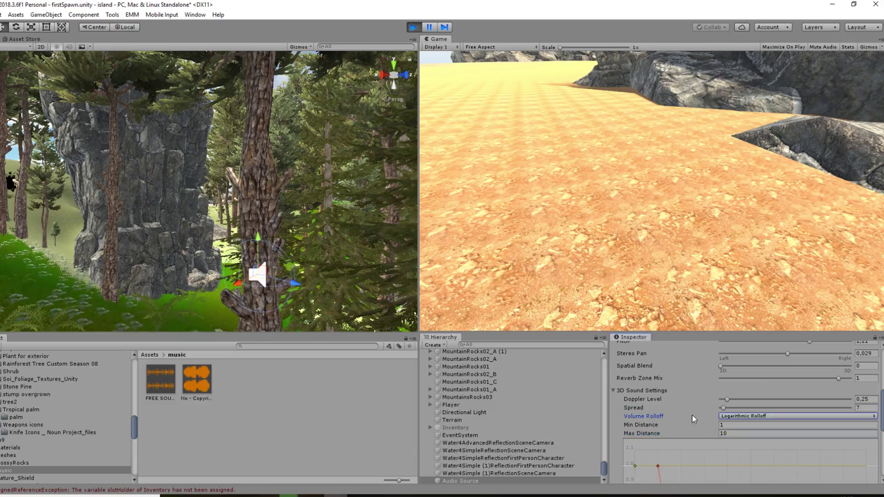
{"action": "left_click", "coordinate": [654, 277]}
{"action": "key", "text": "w"}
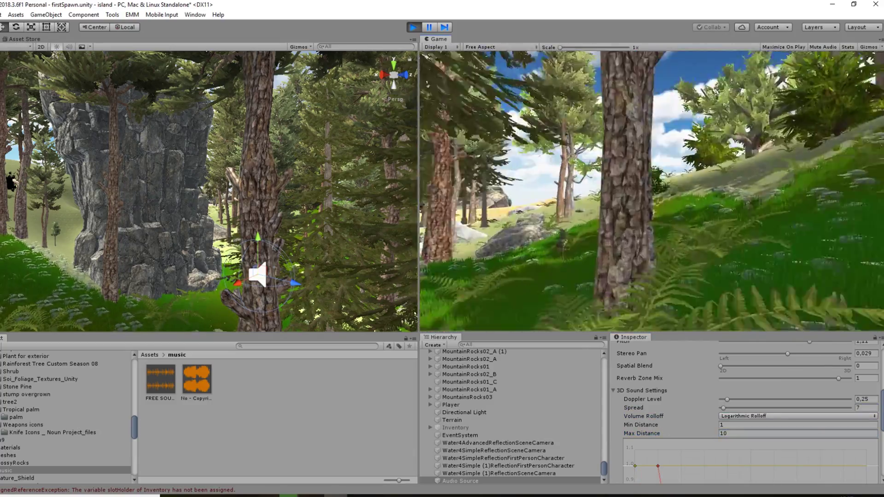
{"action": "key", "text": "Escape"}
{"action": "left_click", "coordinate": [693, 410]}
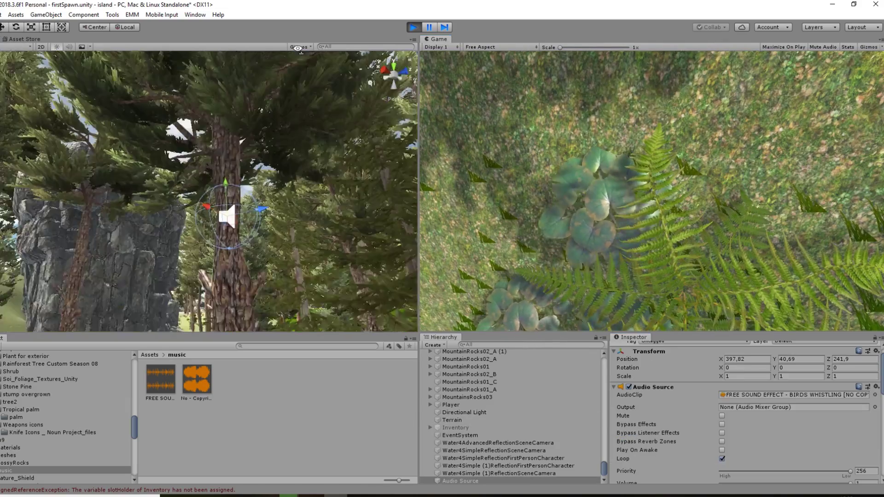
{"action": "left_click", "coordinate": [654, 231]}
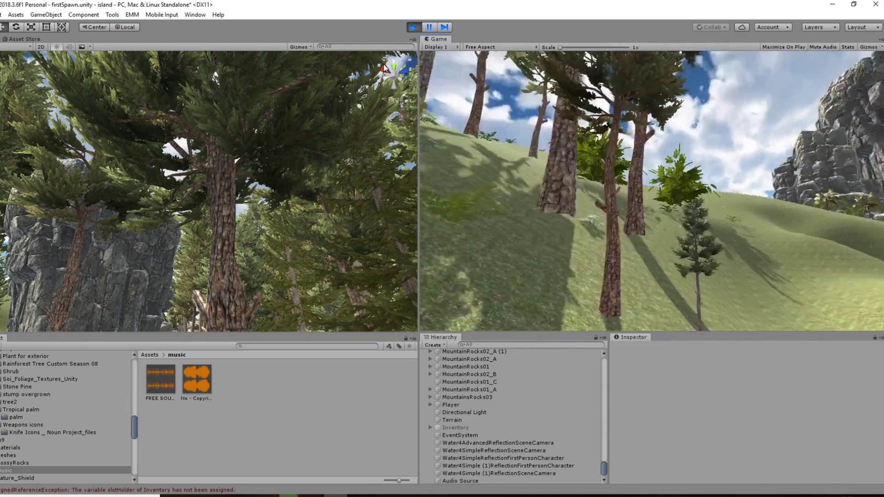
{"action": "key", "text": "Escape"}
Step: Turn on Bypass Effects and set Volume 1, Doppler Level 5 and Priority 136
{"action": "left_click", "coordinate": [460, 481]}
{"action": "left_click", "coordinate": [723, 441]}
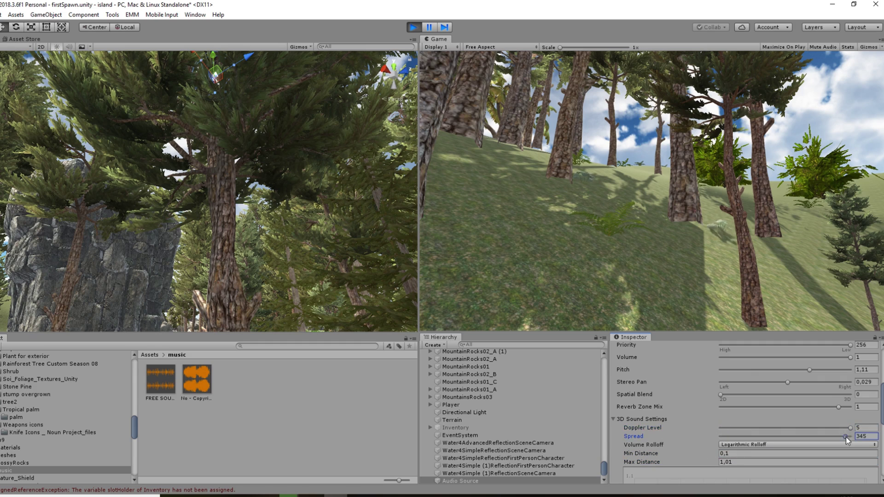
{"action": "left_click_drag", "start_coordinate": [847, 441], "coordinate": [853, 440]}
{"action": "scroll", "coordinate": [693, 439], "scroll_direction": "down", "scroll_amount": 3}
{"action": "scroll", "coordinate": [695, 443], "scroll_direction": "up", "scroll_amount": 5}
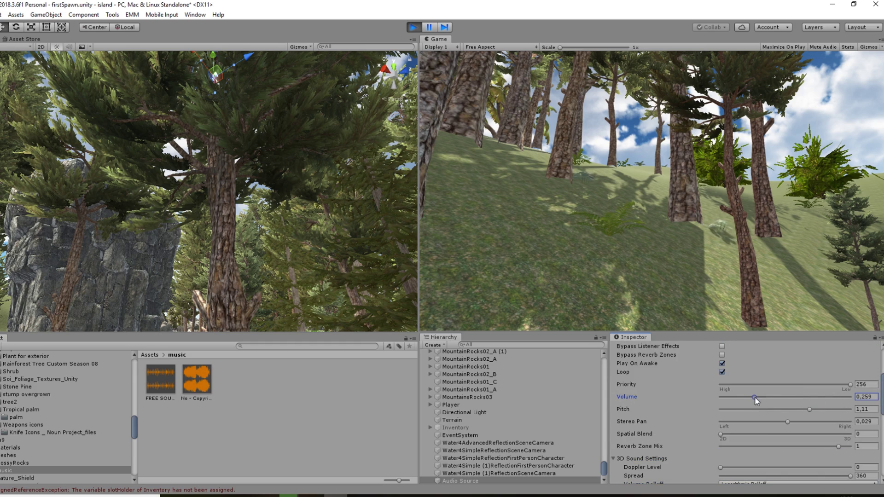
{"action": "scroll", "coordinate": [674, 389], "scroll_direction": "down", "scroll_amount": 1}
{"action": "left_click", "coordinate": [859, 369]}
{"action": "type", "text": "1,01"}
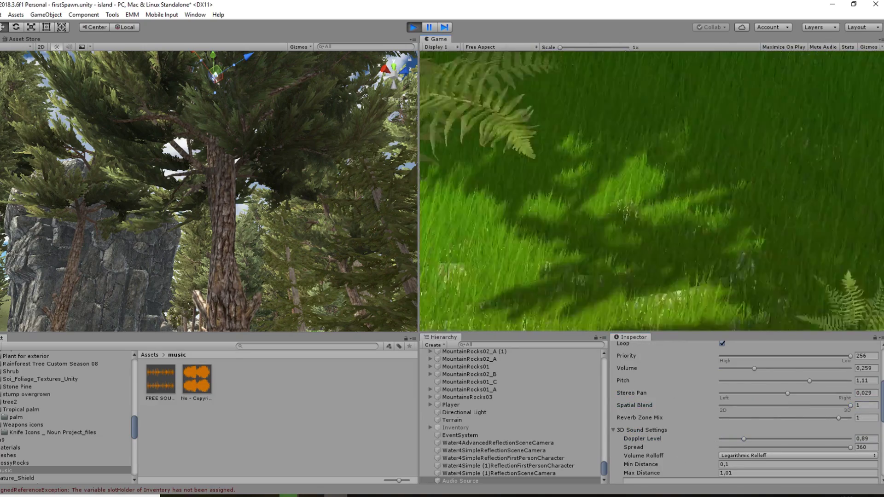
{"action": "scroll", "coordinate": [859, 374], "scroll_direction": "down", "scroll_amount": 1}
{"action": "left_click", "coordinate": [866, 409]}
{"action": "type", "text": "5"}
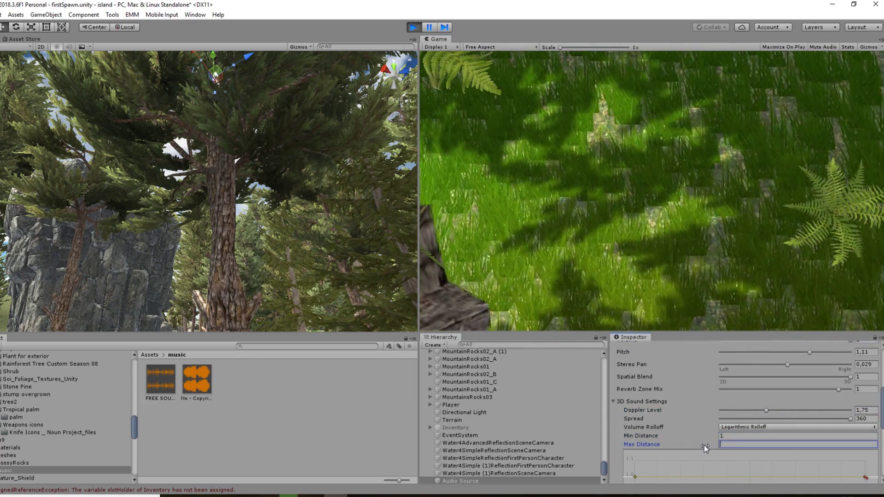
{"action": "scroll", "coordinate": [704, 446], "scroll_direction": "up", "scroll_amount": 3}
{"action": "left_click", "coordinate": [716, 413]}
{"action": "left_click", "coordinate": [645, 207]}
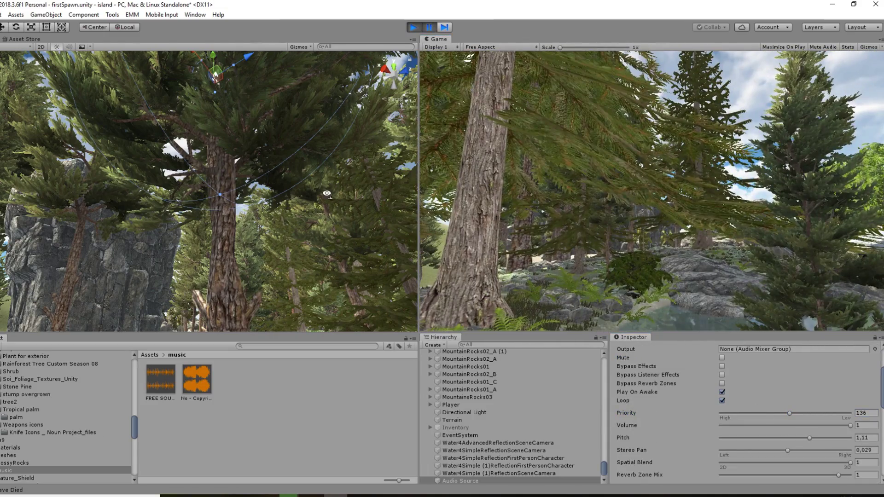
Step: Select the slope terrain and browse the project folders for Nature_Shield tree models
{"action": "left_click", "coordinate": [187, 258]}
{"action": "scroll", "coordinate": [197, 203], "scroll_direction": "up", "scroll_amount": 5}
{"action": "left_click", "coordinate": [197, 202]}
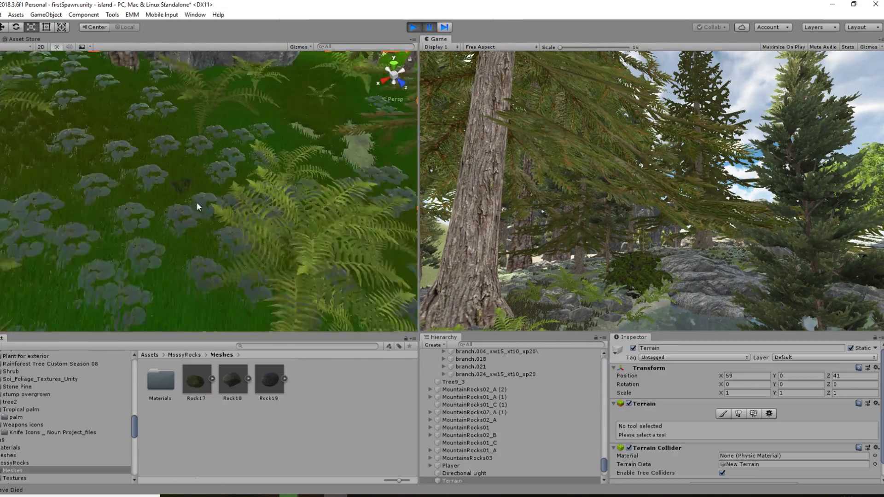
{"action": "left_click", "coordinate": [177, 198]}
{"action": "left_click", "coordinate": [177, 198]}
{"action": "scroll", "coordinate": [18, 440], "scroll_direction": "down", "scroll_amount": 3}
Step: Place a Nature_Shield_afsTREE_LOD0 tree from Nature_Shield/Models on the grassy slope and rotate it into position
{"action": "left_click", "coordinate": [19, 440]}
{"action": "left_click", "coordinate": [13, 418]}
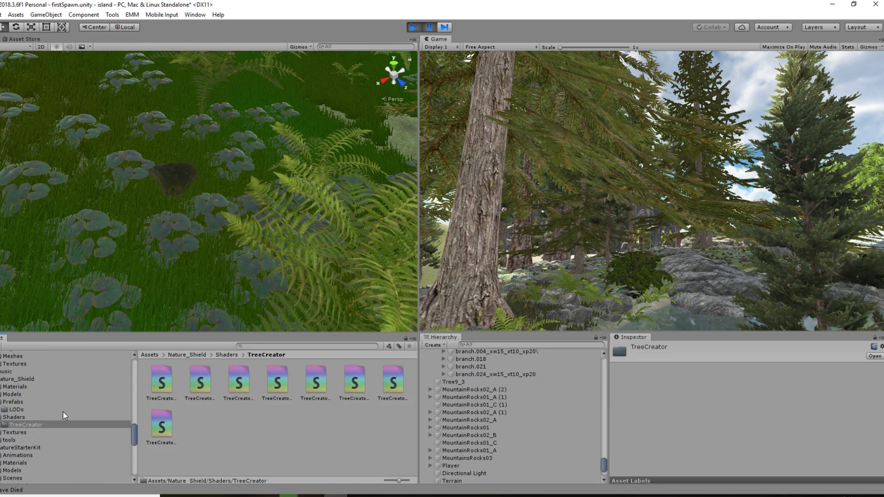
{"action": "left_click", "coordinate": [14, 411]}
{"action": "left_click", "coordinate": [12, 422]}
{"action": "left_click_drag", "start_coordinate": [349, 395], "coordinate": [85, 189]}
{"action": "left_click_drag", "start_coordinate": [53, 115], "coordinate": [104, 218]}
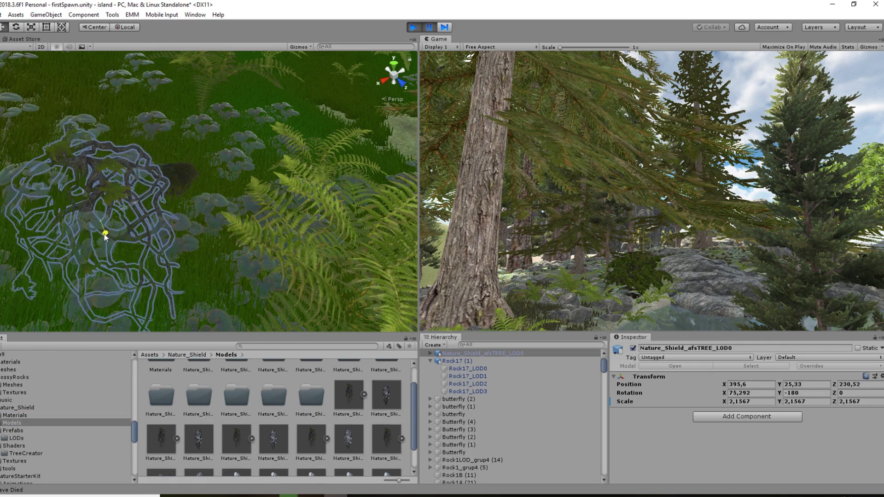